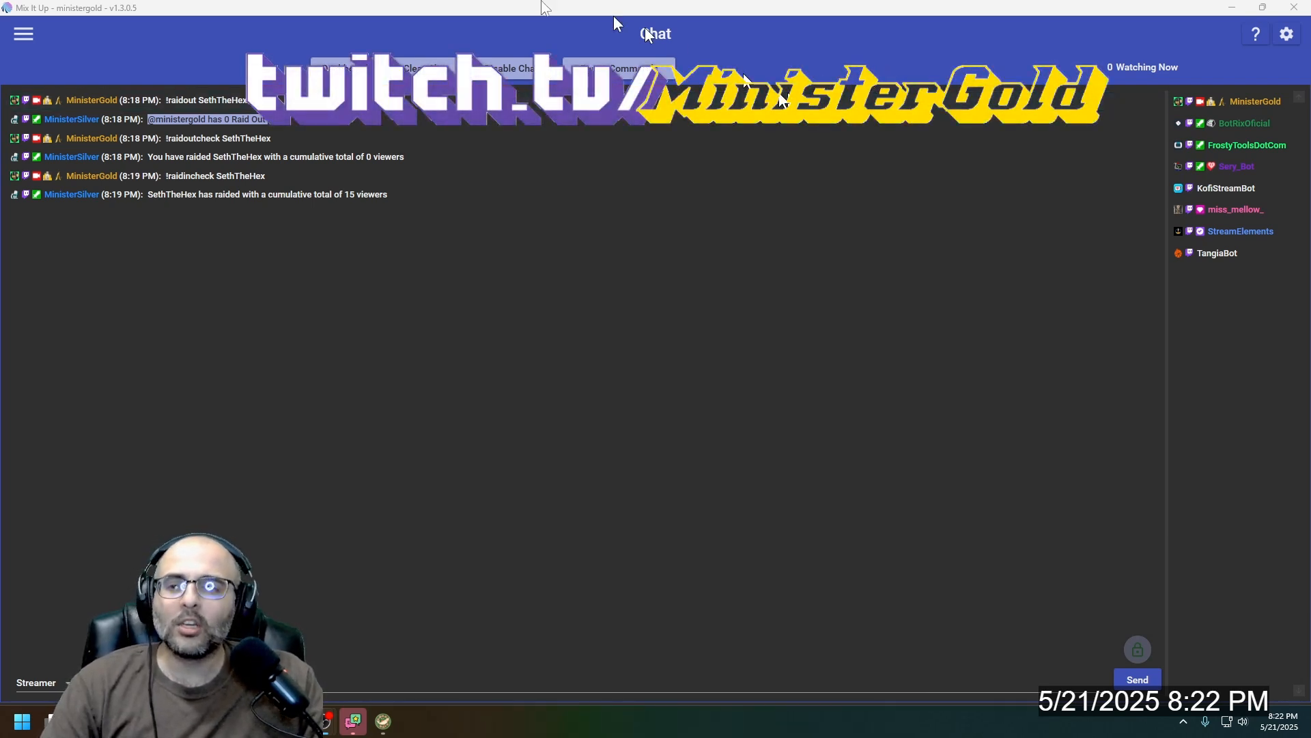
Step: Open the About page to check the application's version information
left_click(23, 34)
scroll(62, 205, "down", 1)
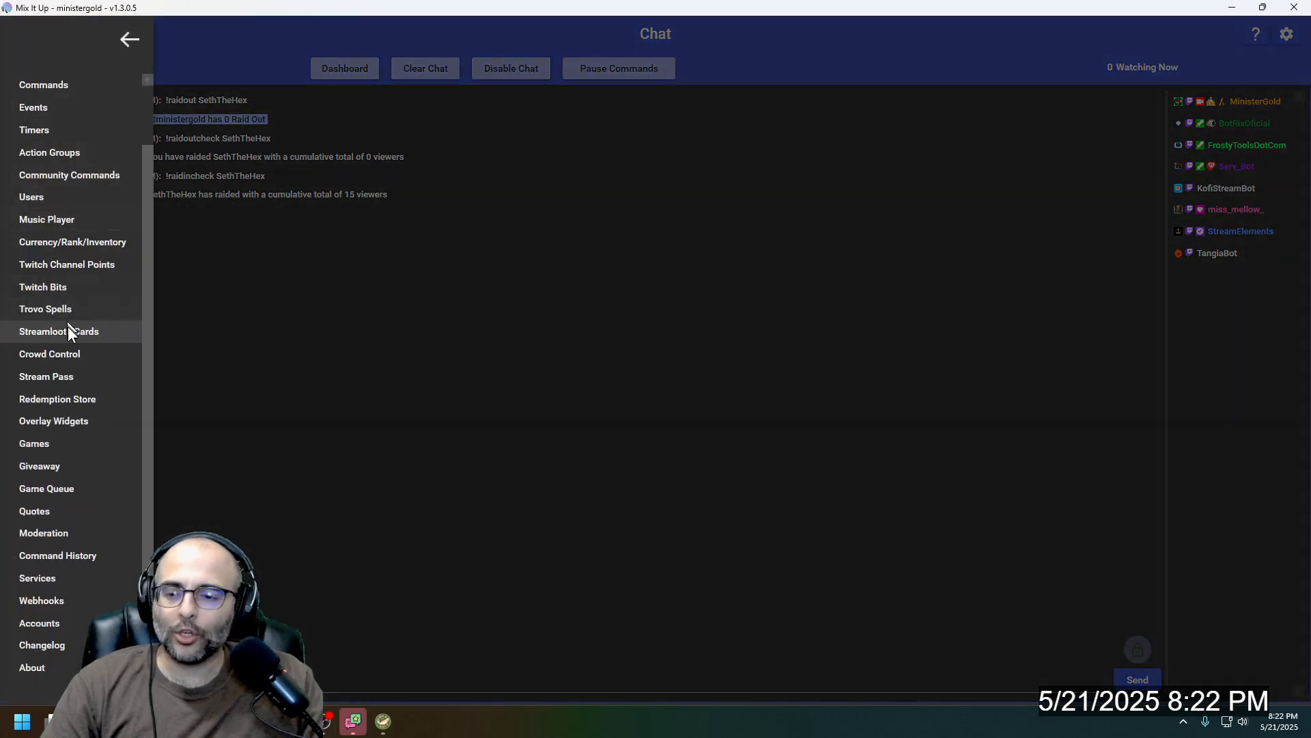
scroll(53, 170, "up", 1)
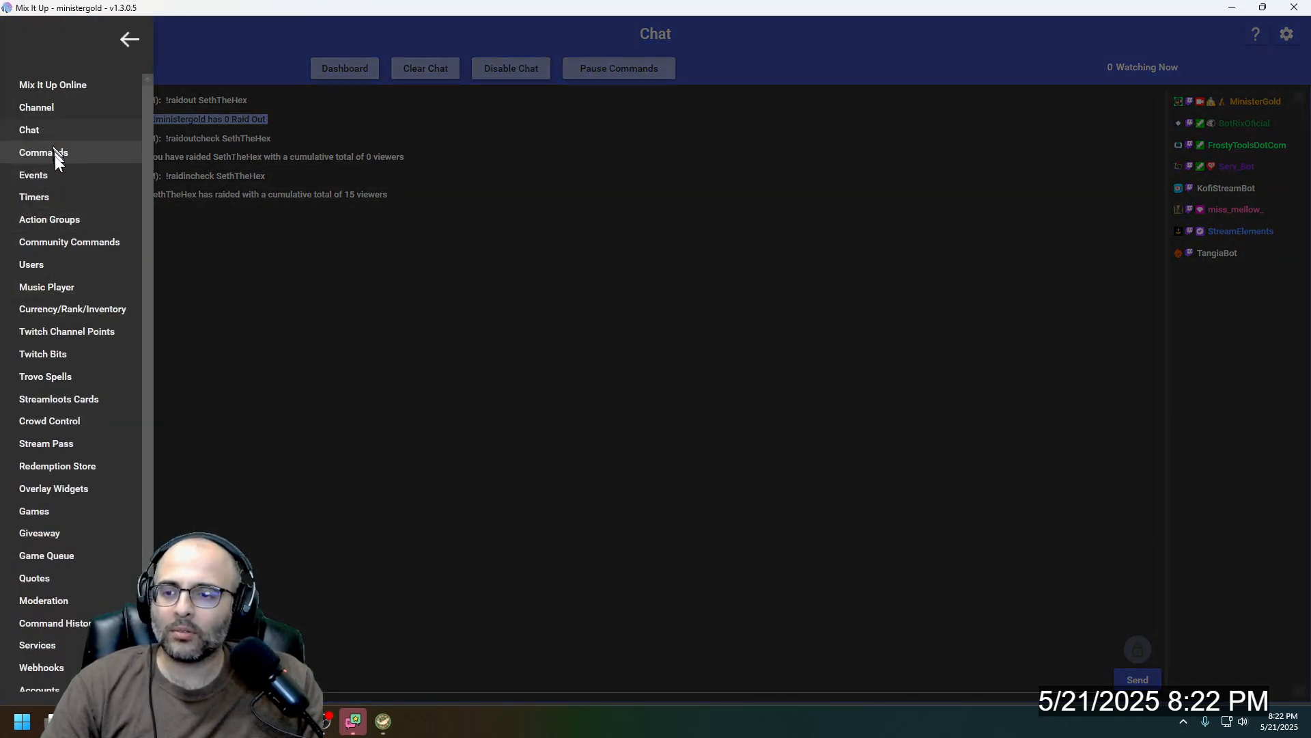
scroll(62, 307, "down", 1)
left_click(55, 661)
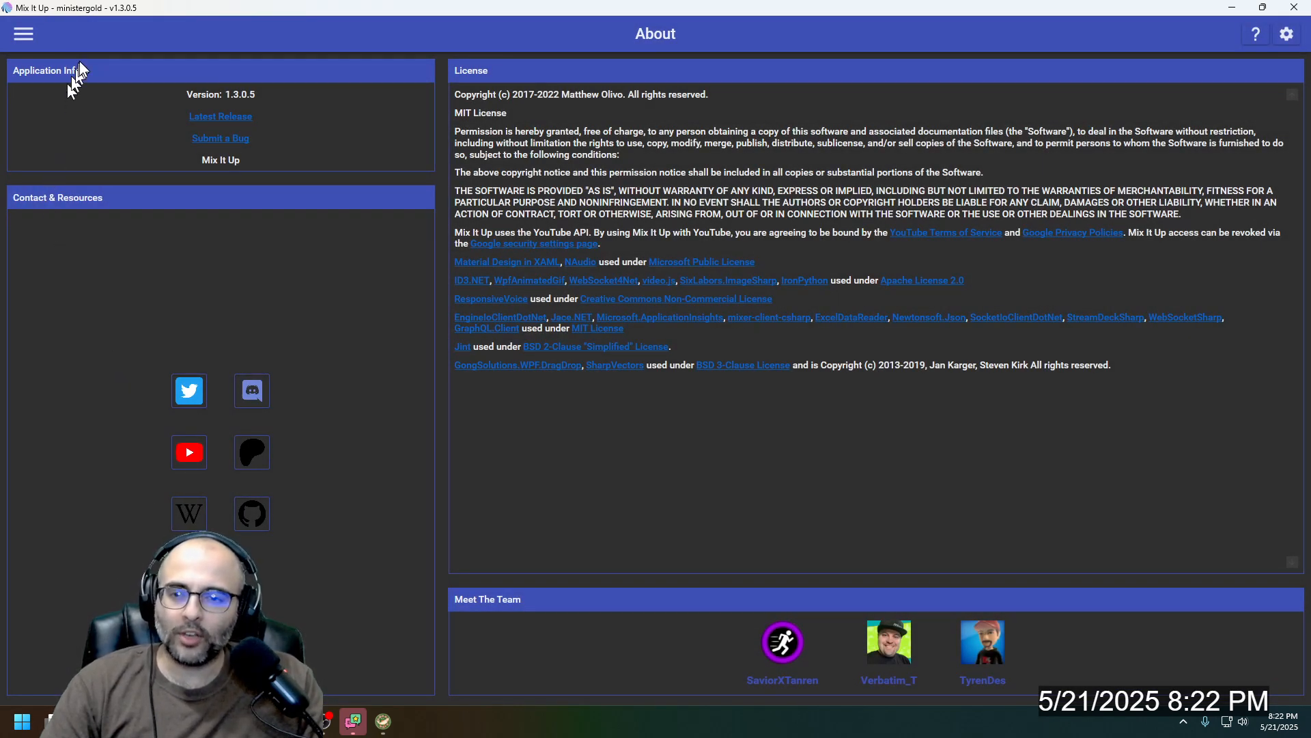
Step: Go to the Currency/Rank/Inventory list and review the Raid In currency's settings, closing them without changes
left_click(23, 34)
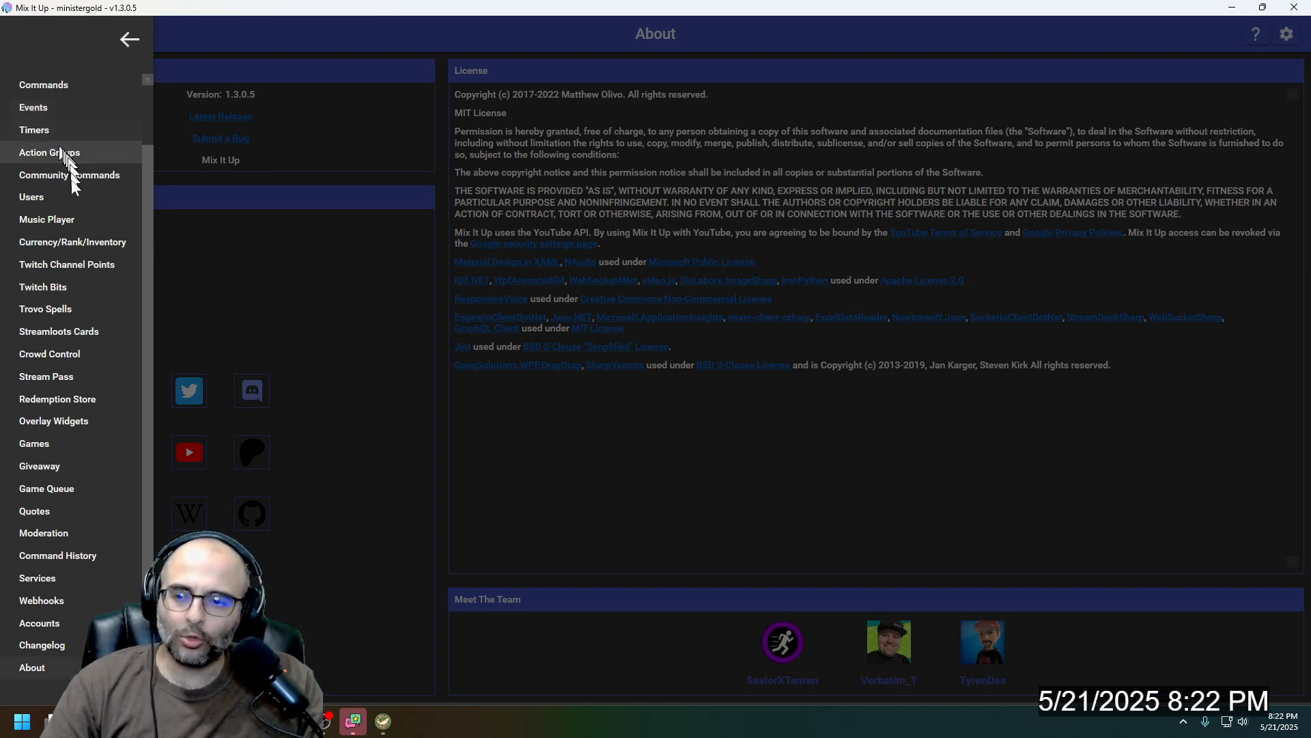
left_click(80, 247)
scroll(198, 362, "down", 1)
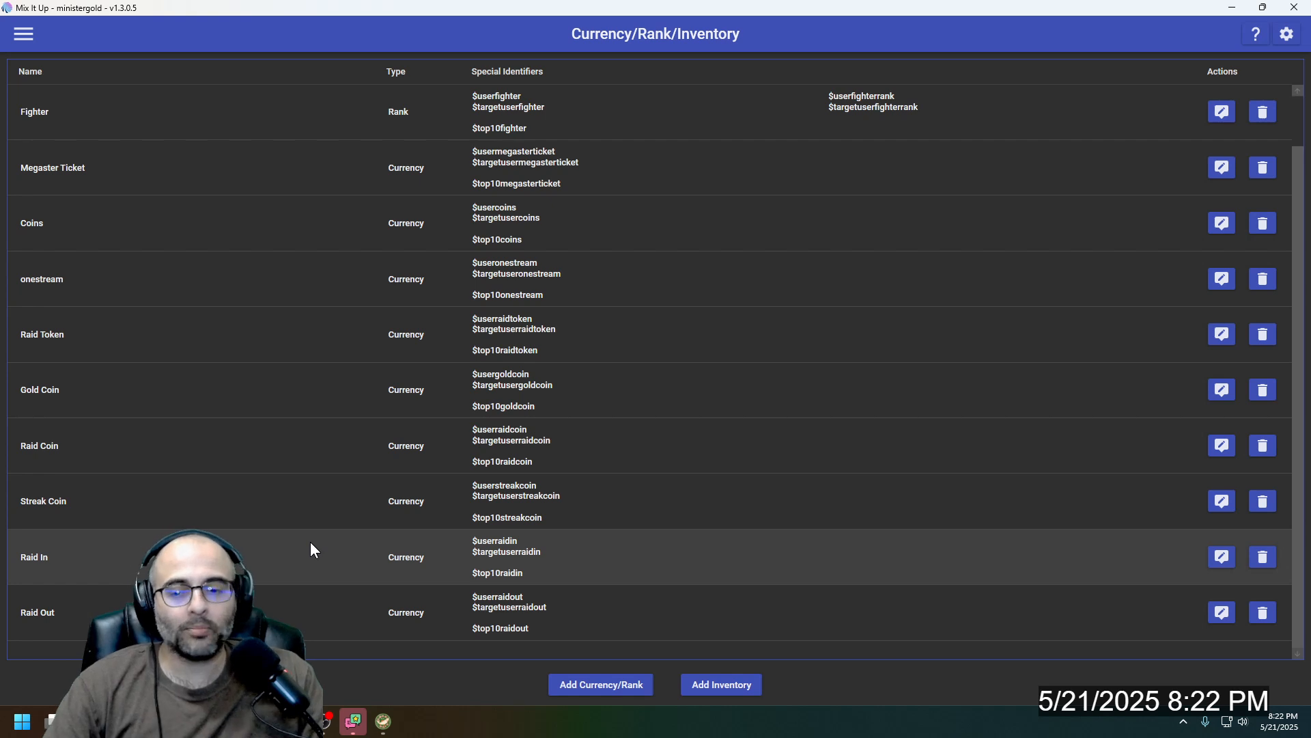
left_click(1222, 556)
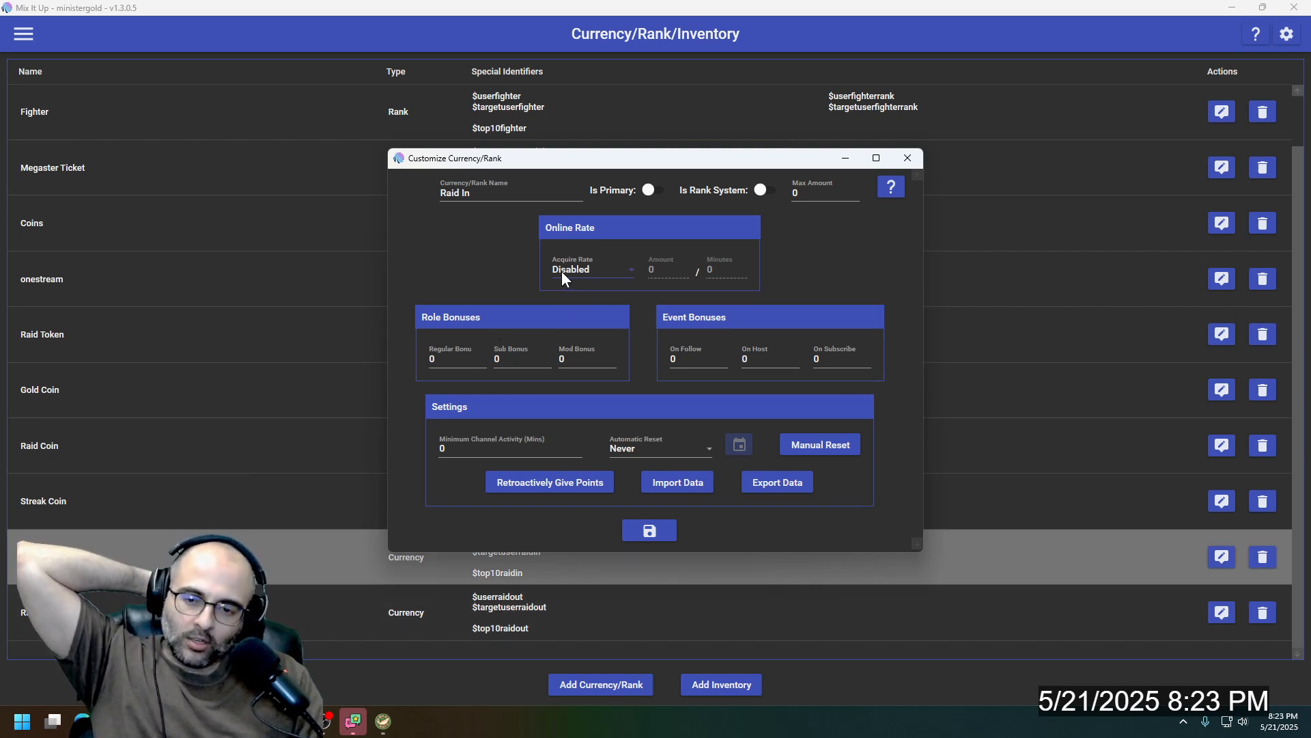
left_click(908, 157)
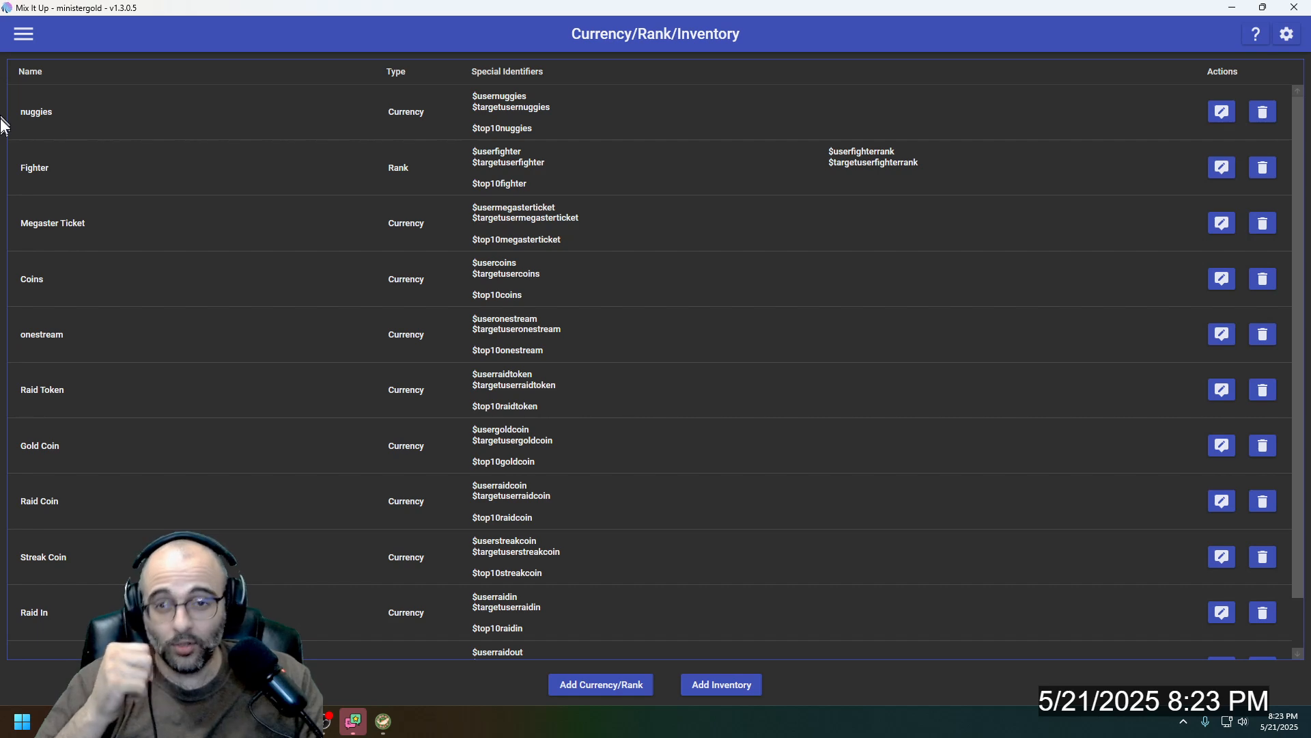
Step: Go to the Commands page, filter the commands by the name "raid in" and expand the Ungrouped section
left_click(19, 34)
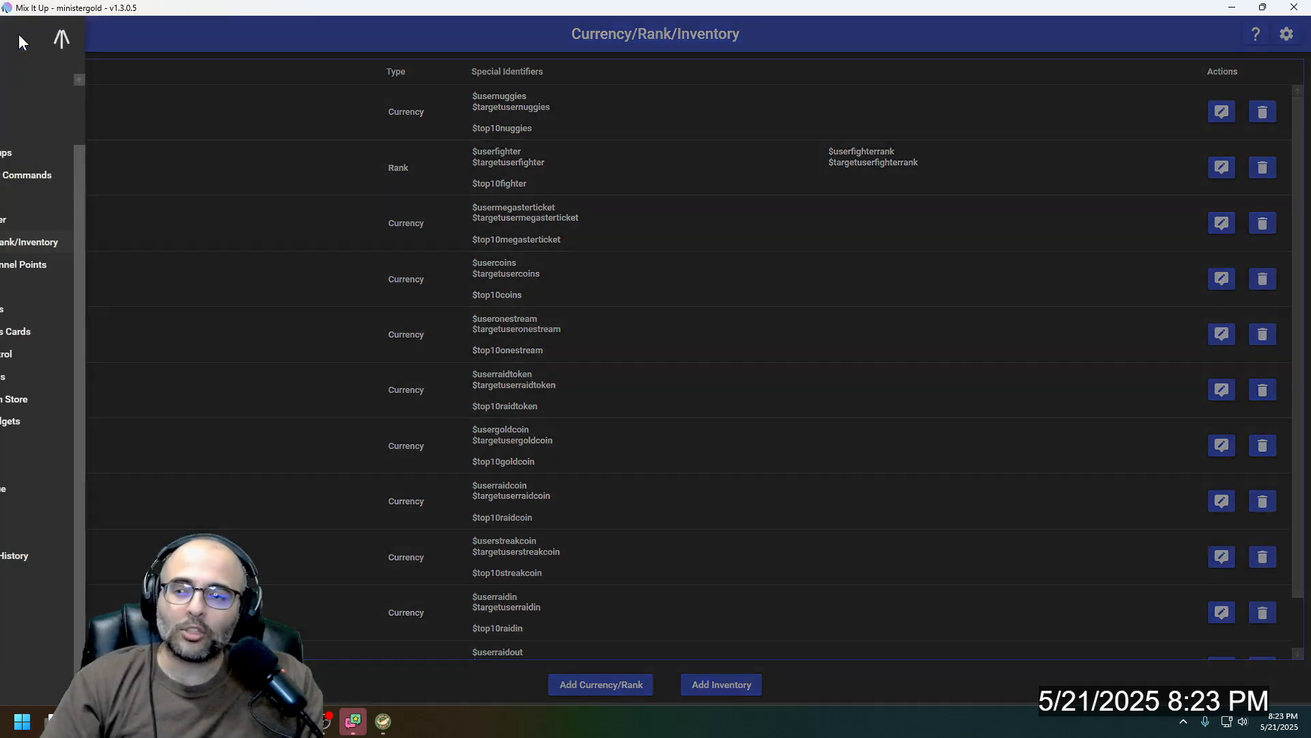
left_click(51, 92)
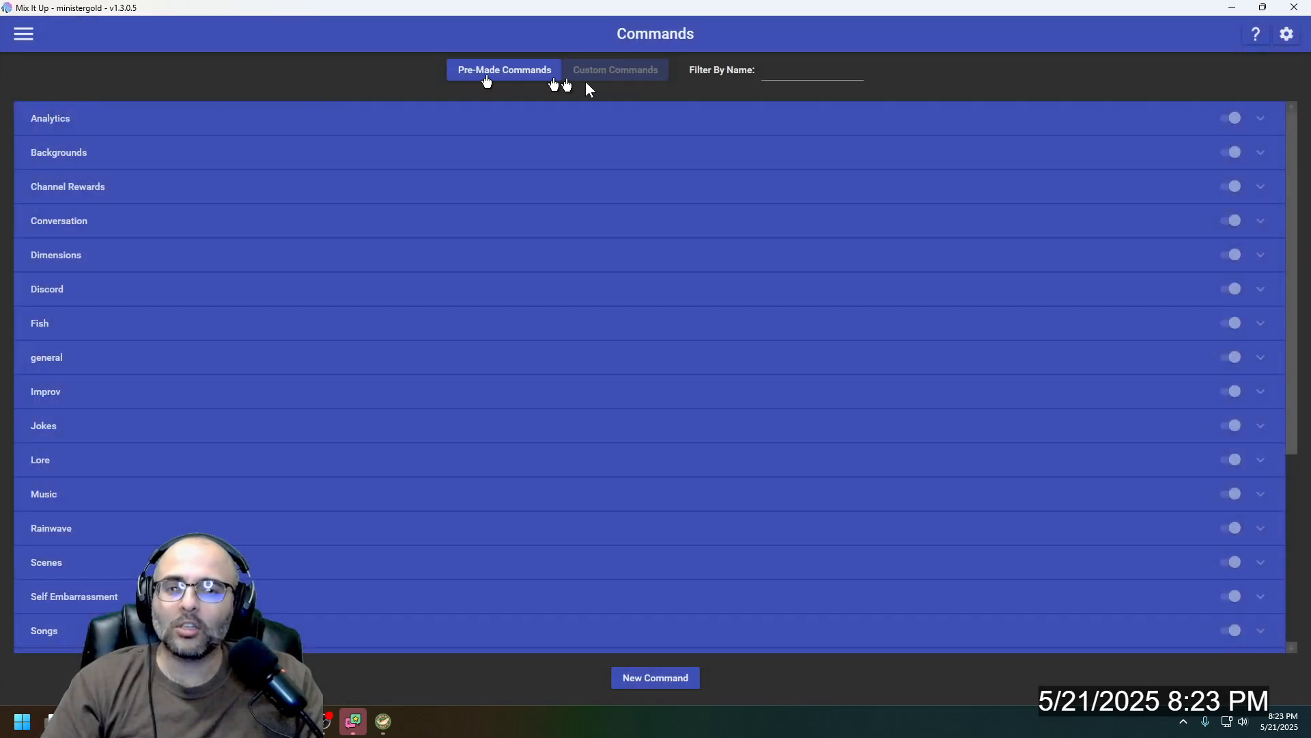
left_click(795, 68)
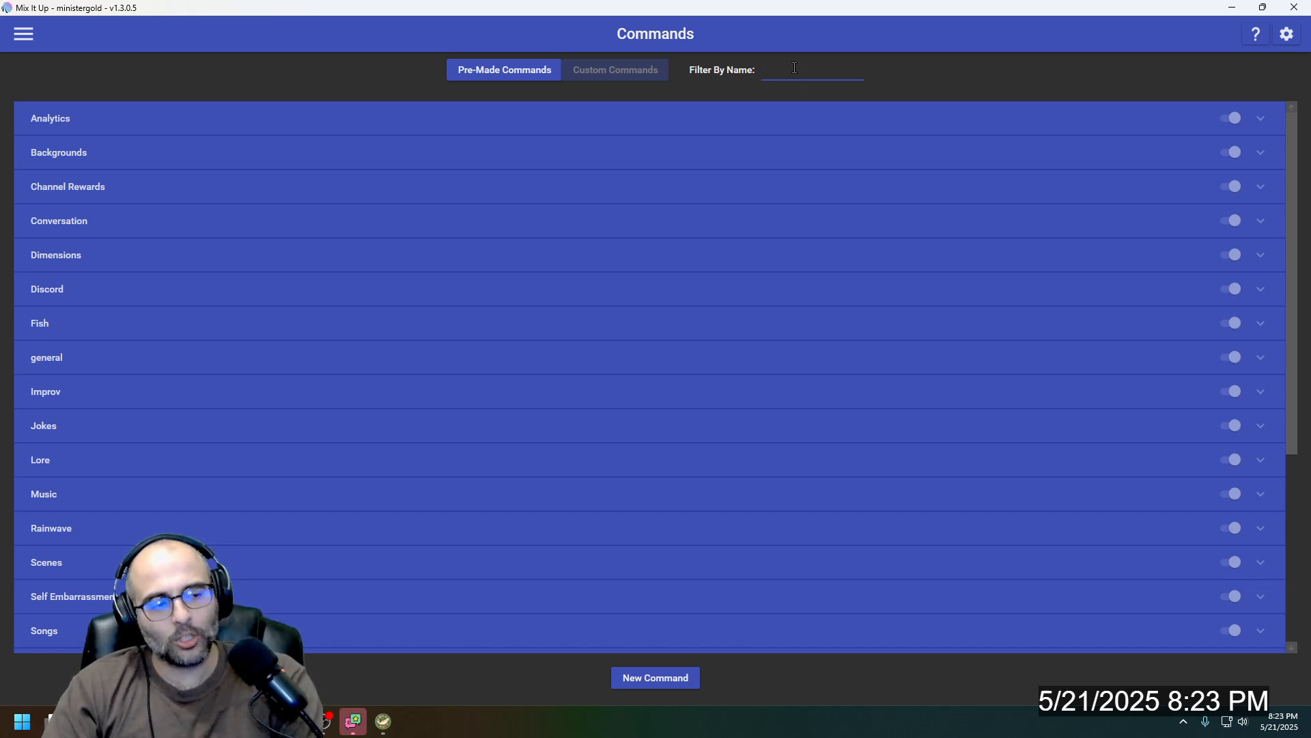
type("raid in")
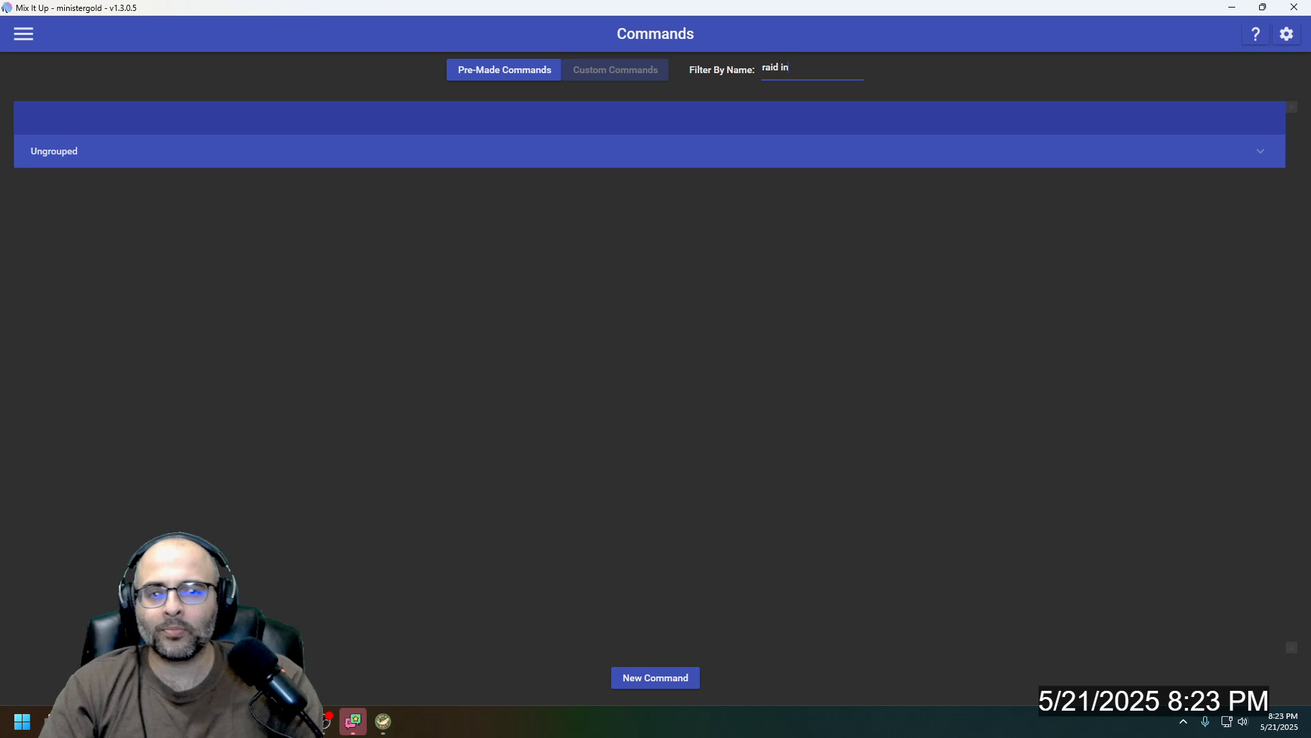
left_click(779, 153)
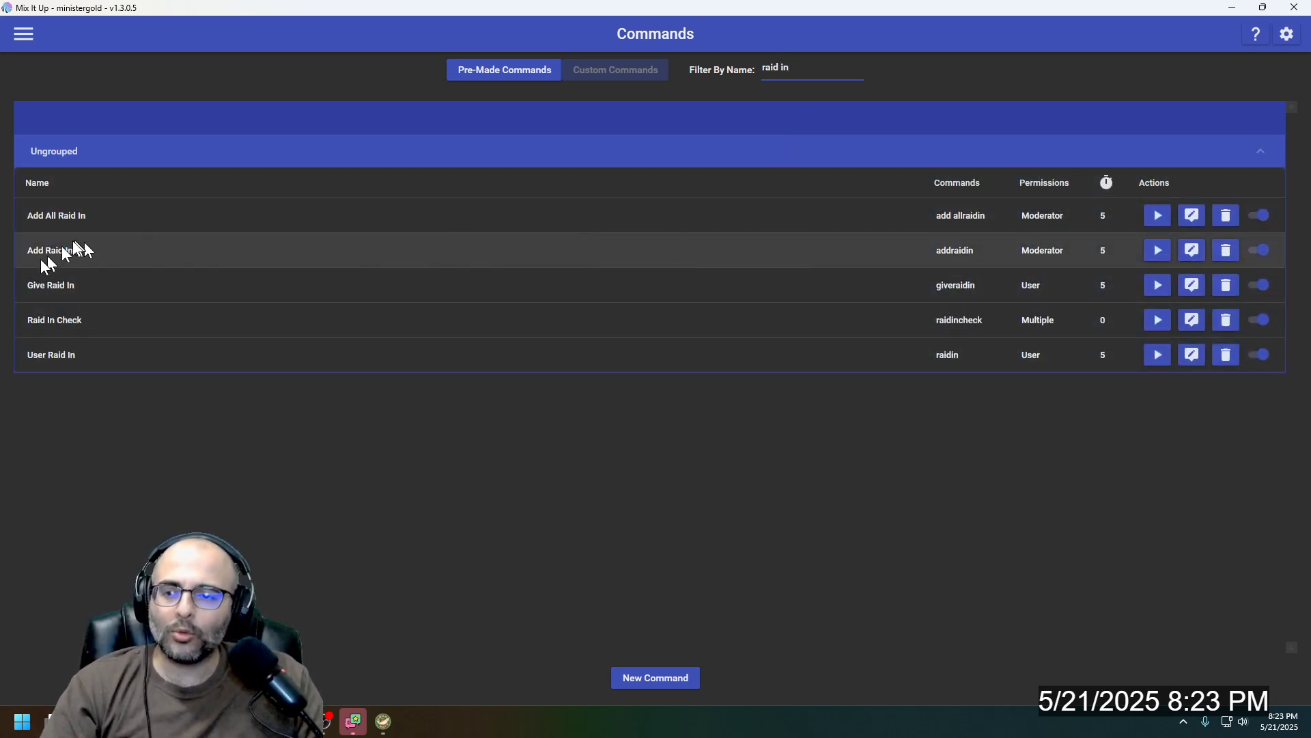
Step: Edit the Add Raid In command and switch its role requirement to Advanced, allowing the Streamer and Moderator roles
left_click(1191, 253)
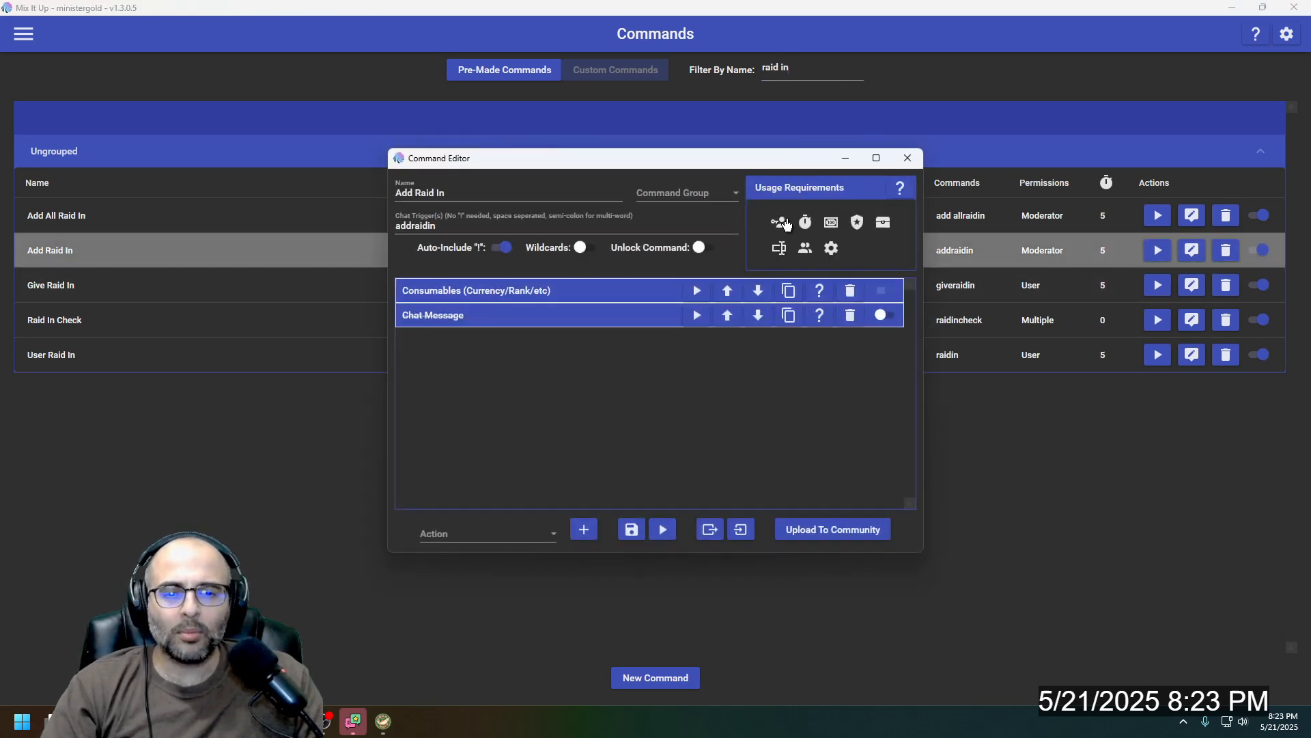
left_click(783, 224)
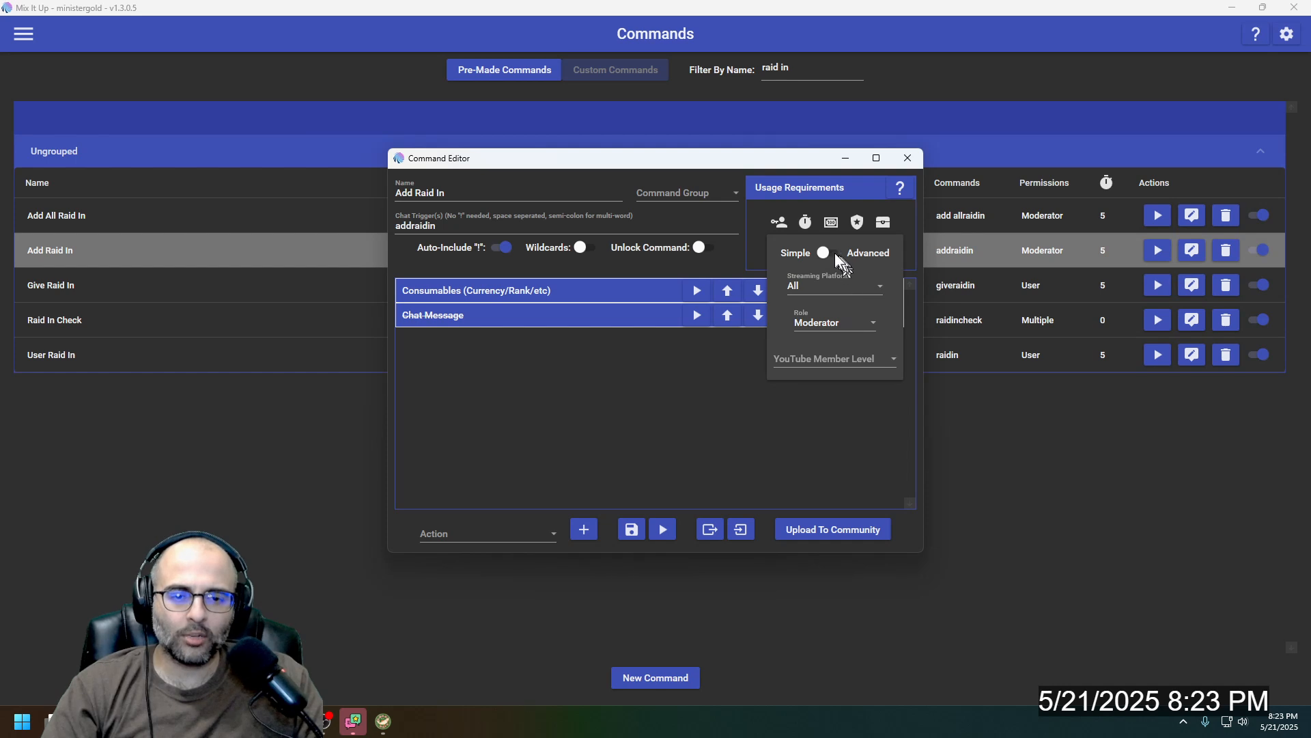
left_click(824, 251)
left_click(830, 322)
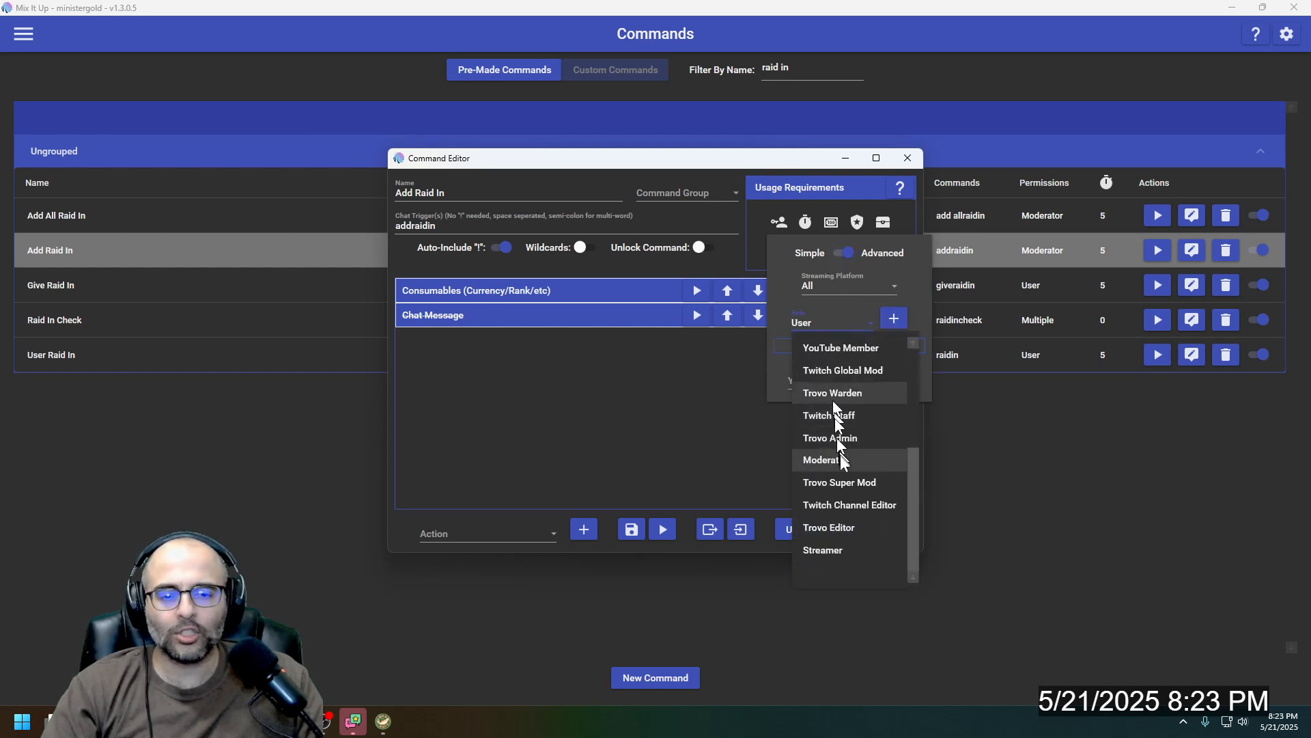
left_click(835, 547)
left_click(894, 319)
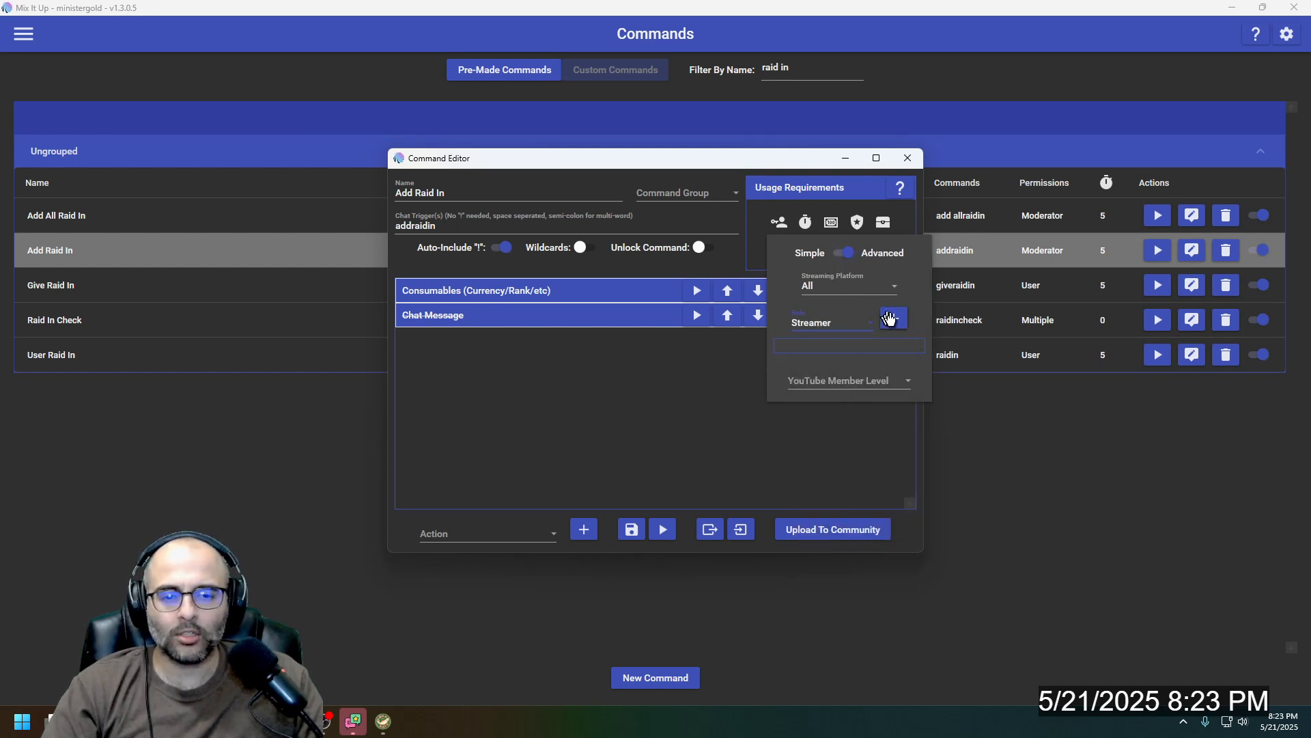
left_click(839, 322)
left_click(838, 460)
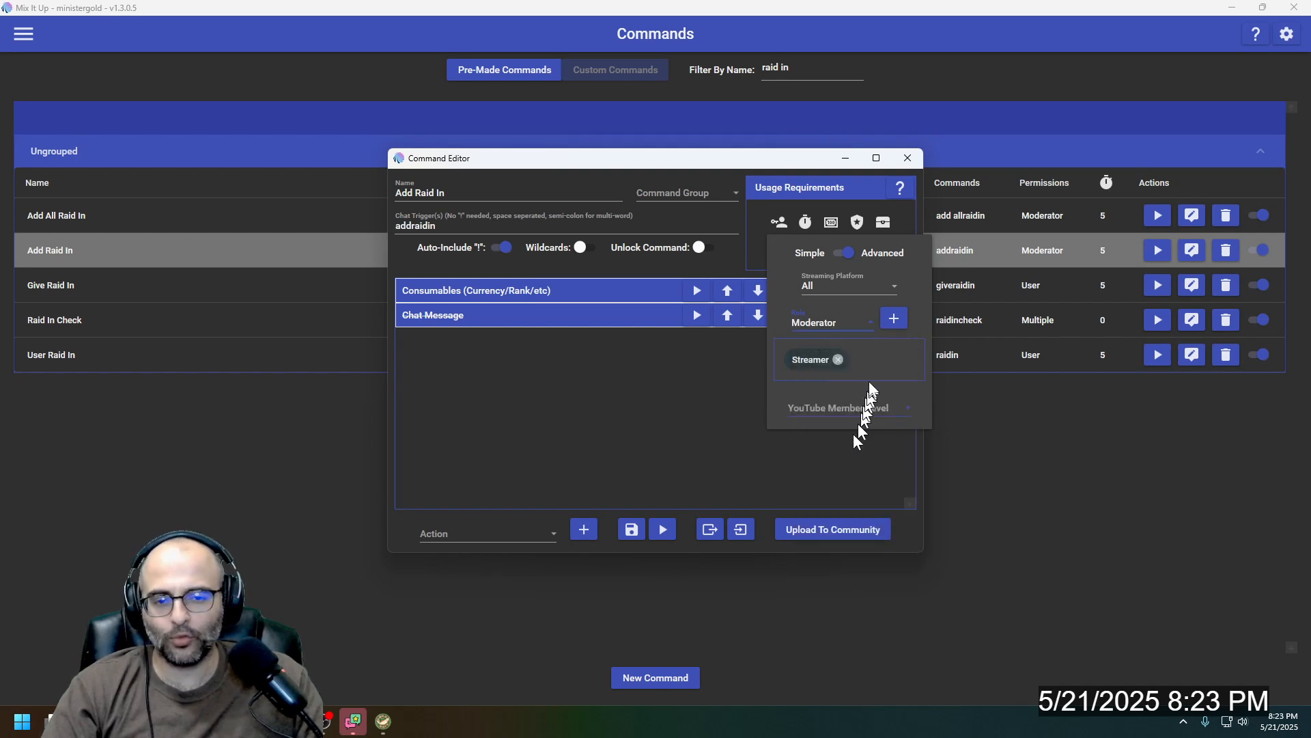
left_click(893, 321)
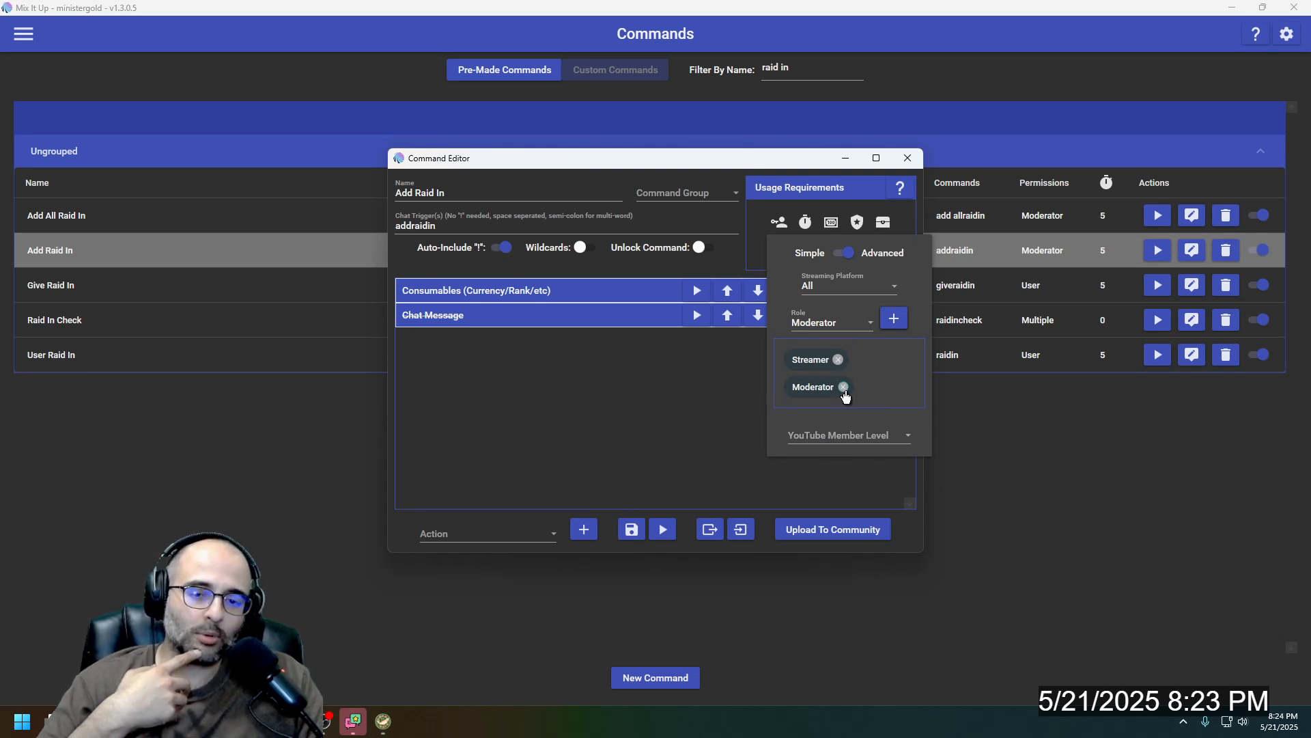
left_click(533, 408)
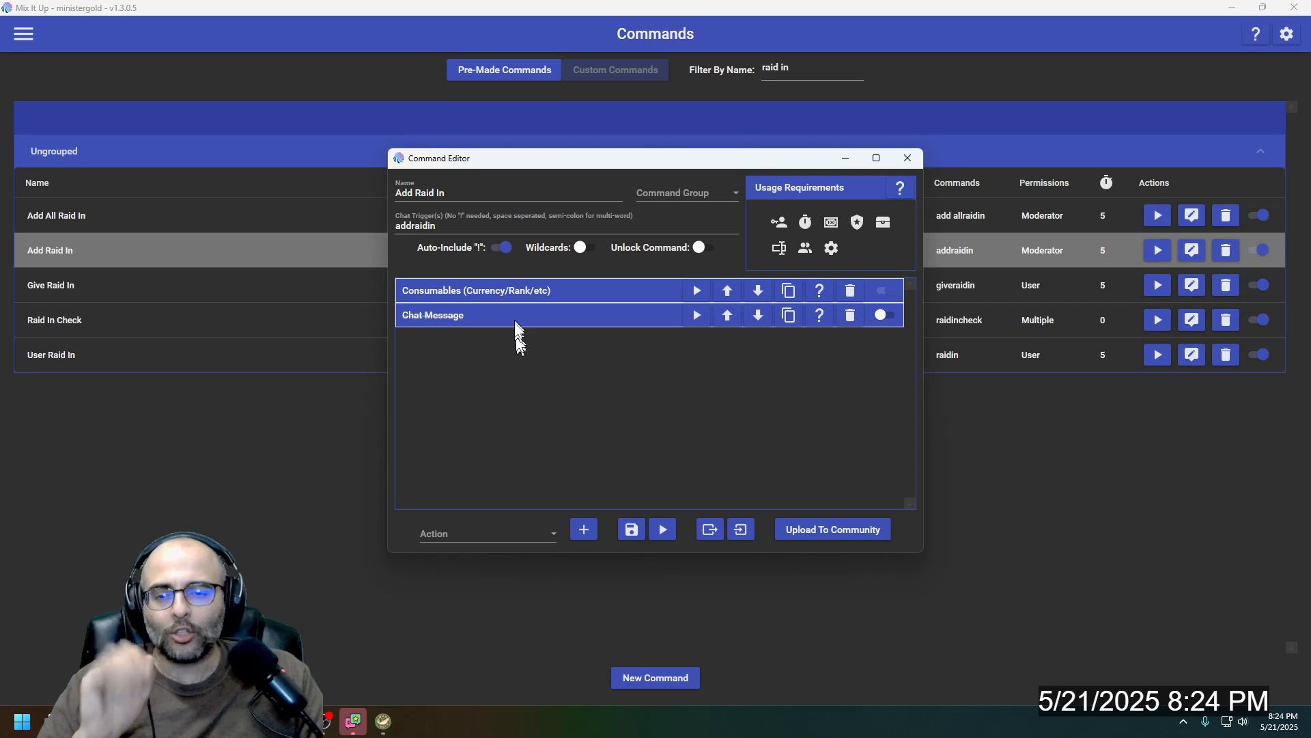
Step: Review the Chat Message and Consumables actions of the Add Raid In command, and save the command
left_click(530, 317)
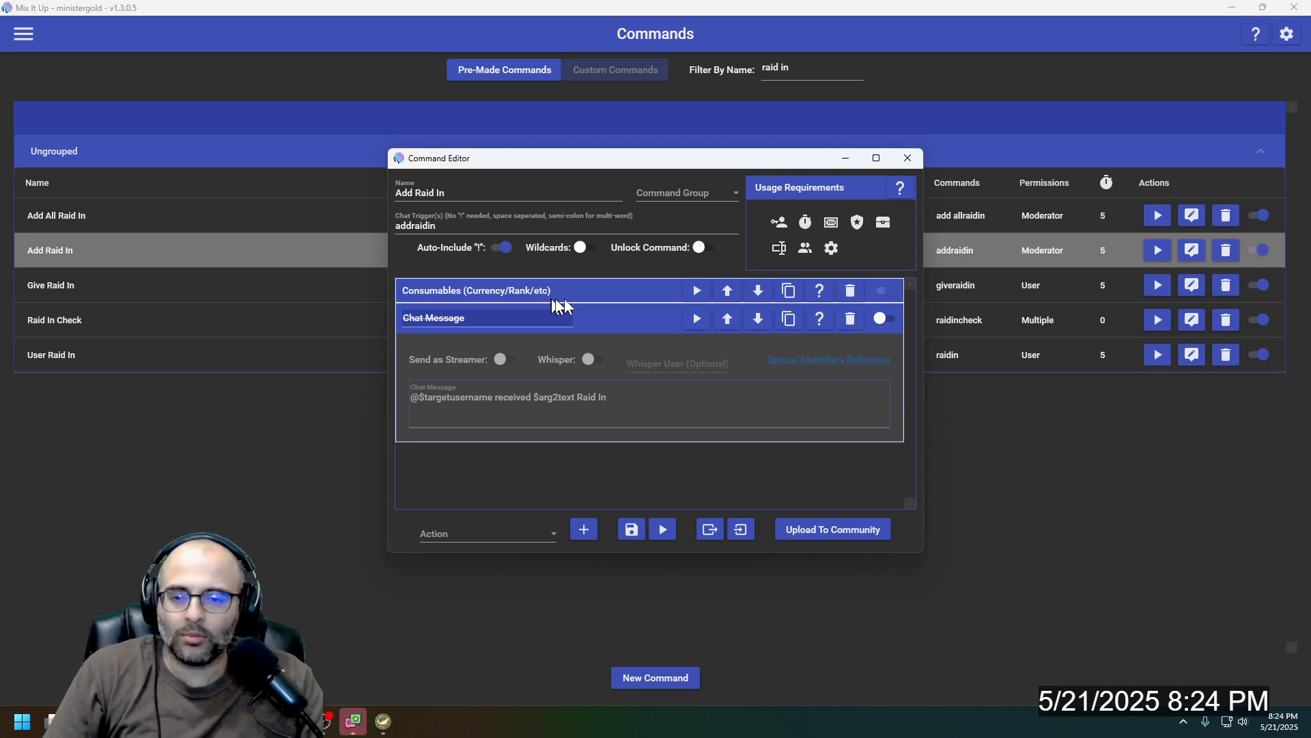
left_click(623, 285)
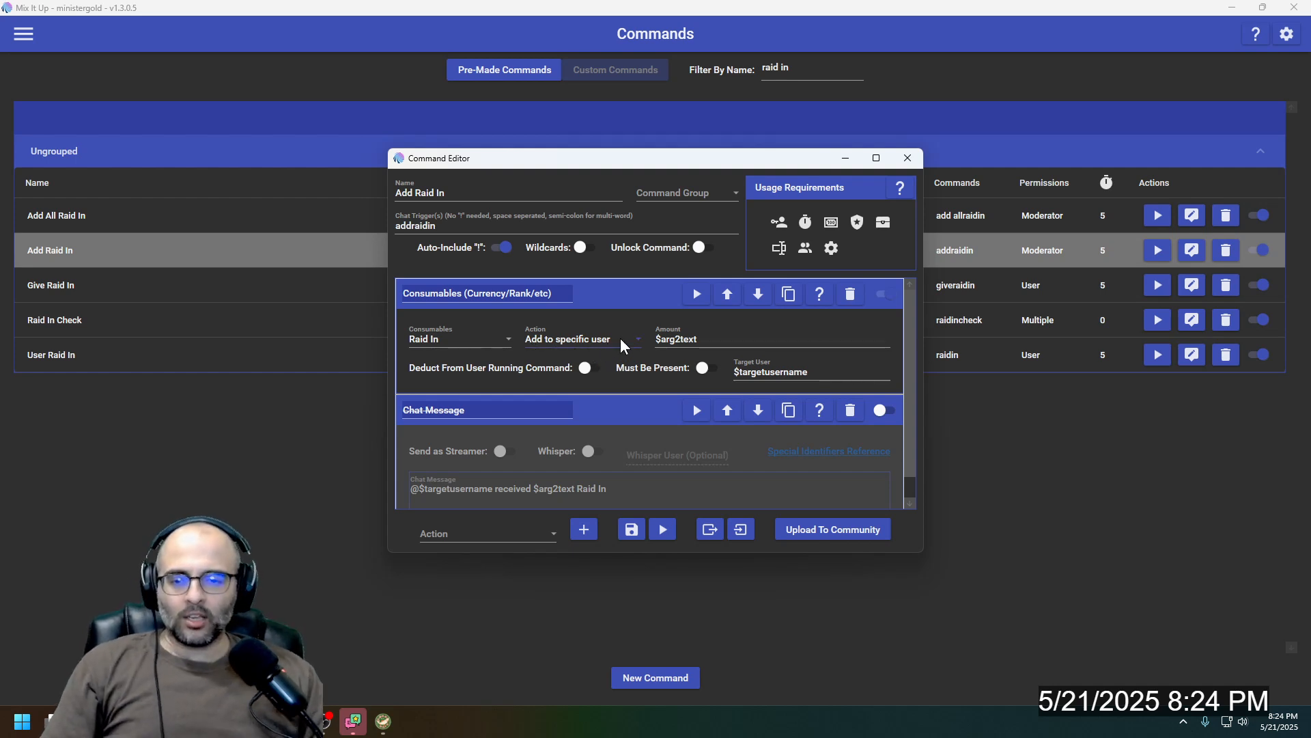
left_click(641, 299)
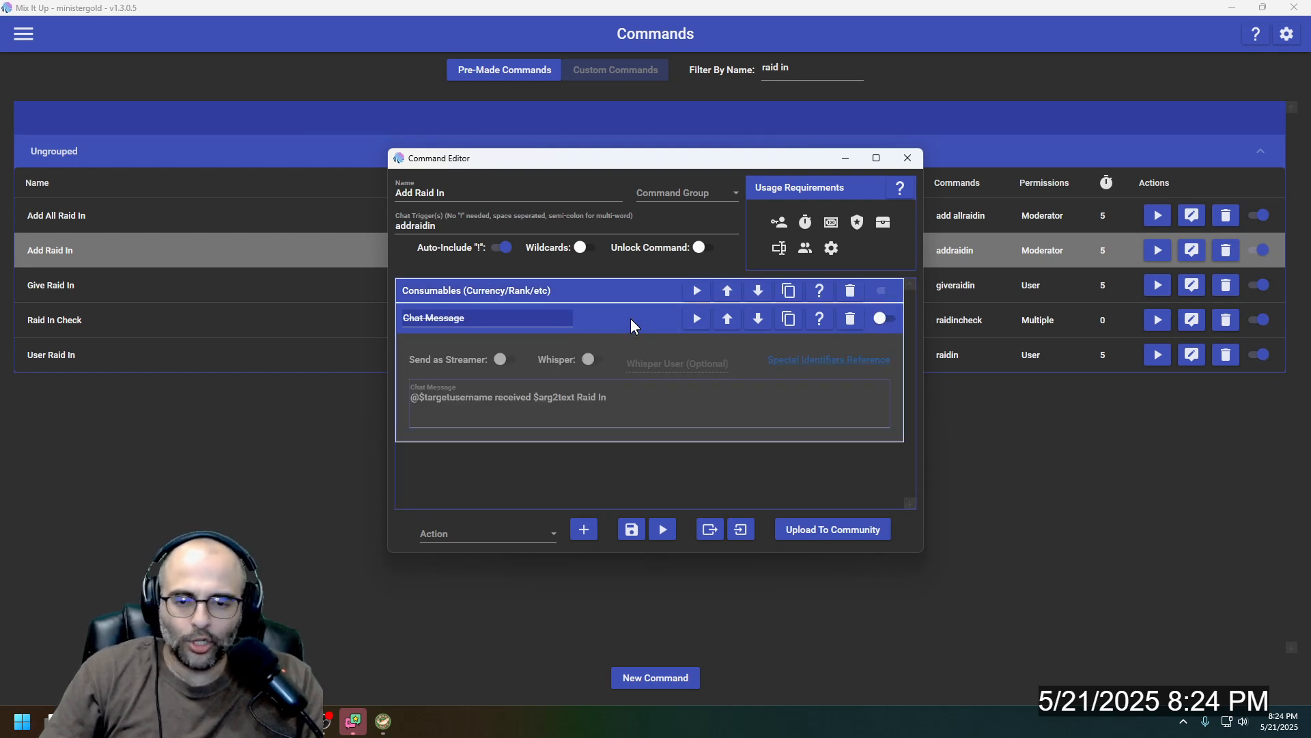
left_click(630, 318)
left_click(631, 529)
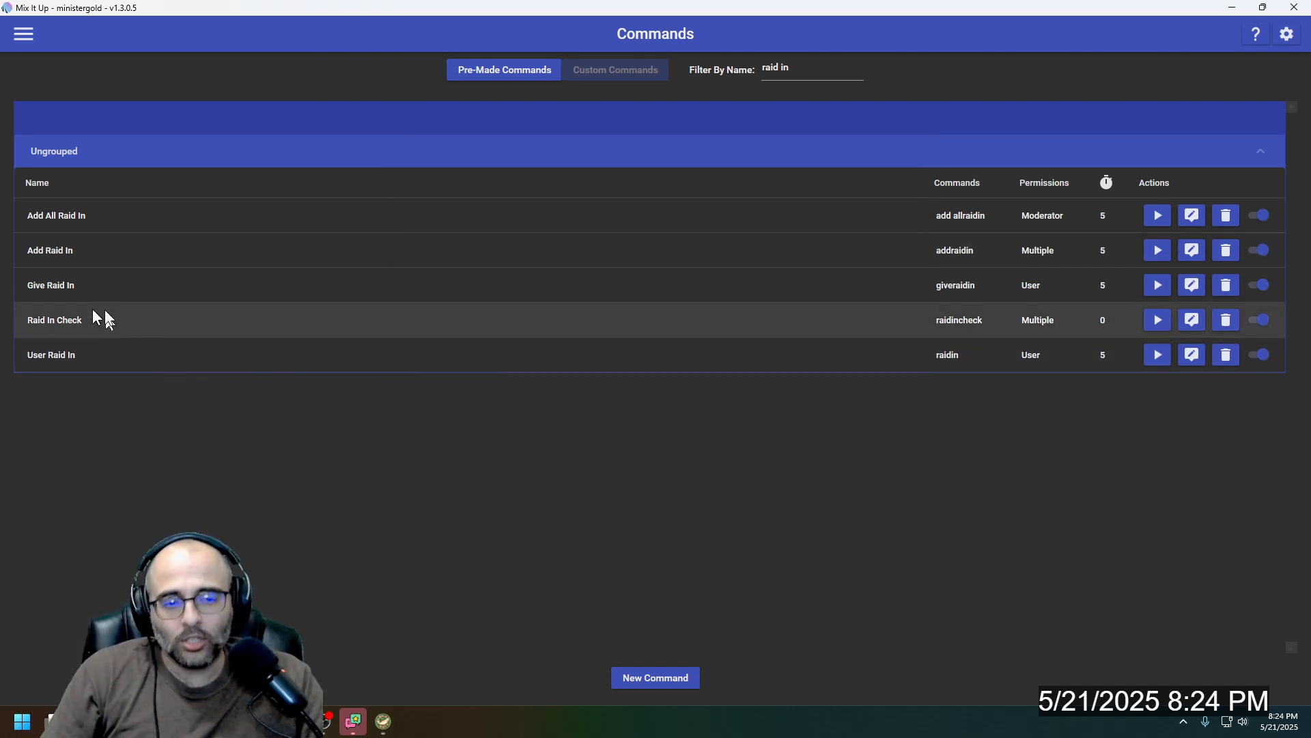
Step: Open the Raid In Check command and review its role requirements and the text of its Chat Message action
left_click(1191, 325)
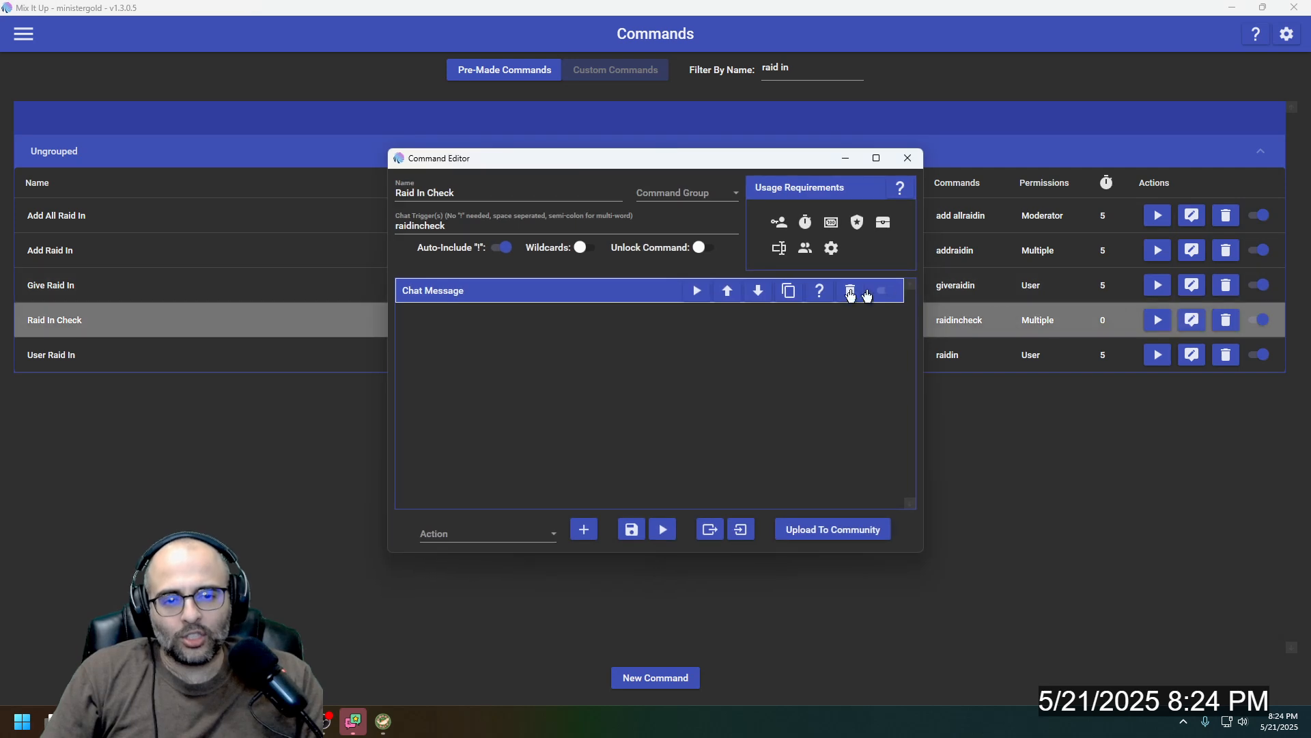
left_click(778, 223)
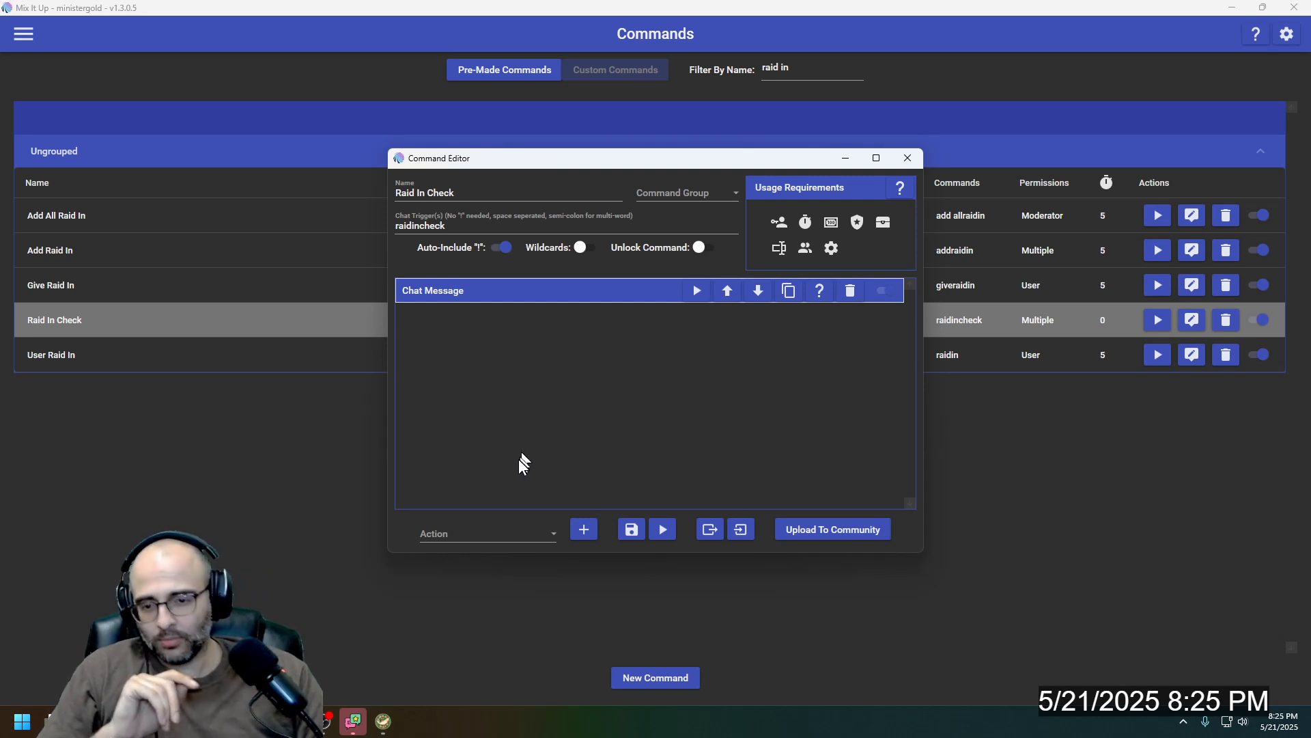
left_click(552, 300)
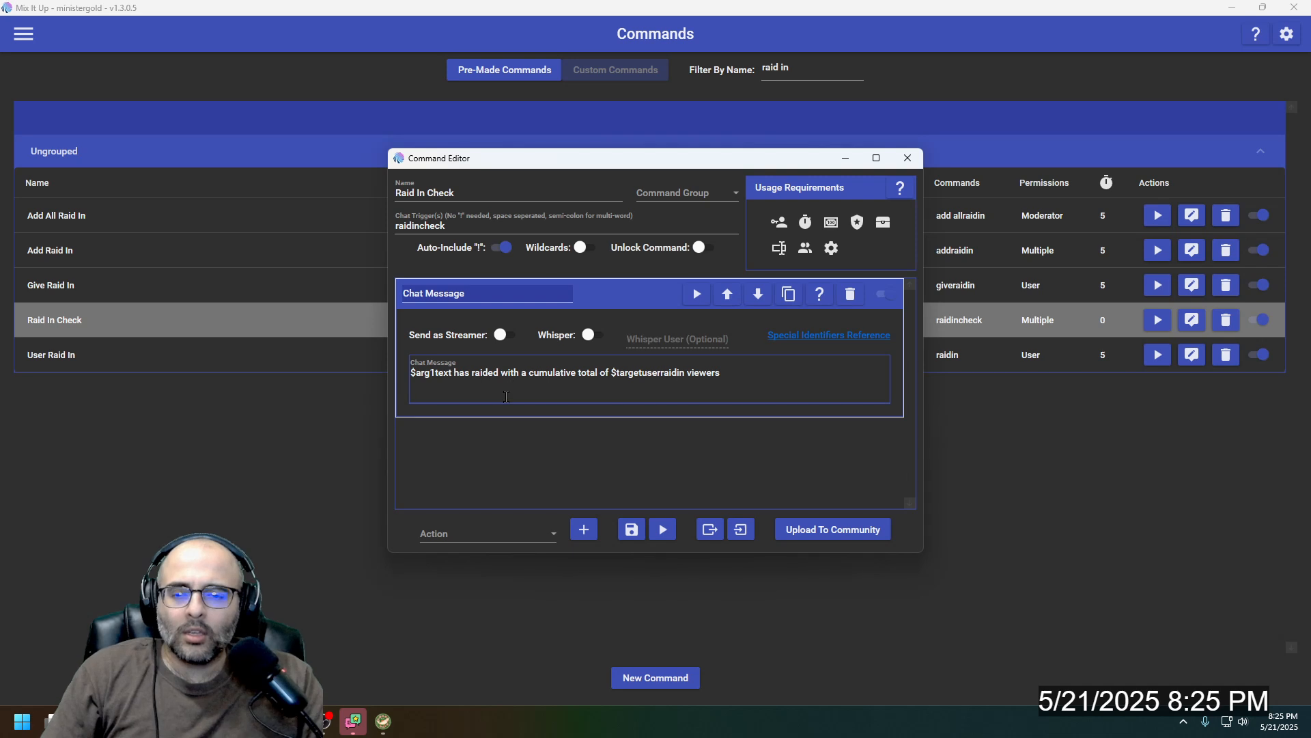
left_click(414, 379)
Step: Bring the stream chat window beside the command editor and send !raidincheck followed by a raider's username
left_click_drag(1310, 179, 971, 57)
left_click(1011, 640)
type("!raidinch")
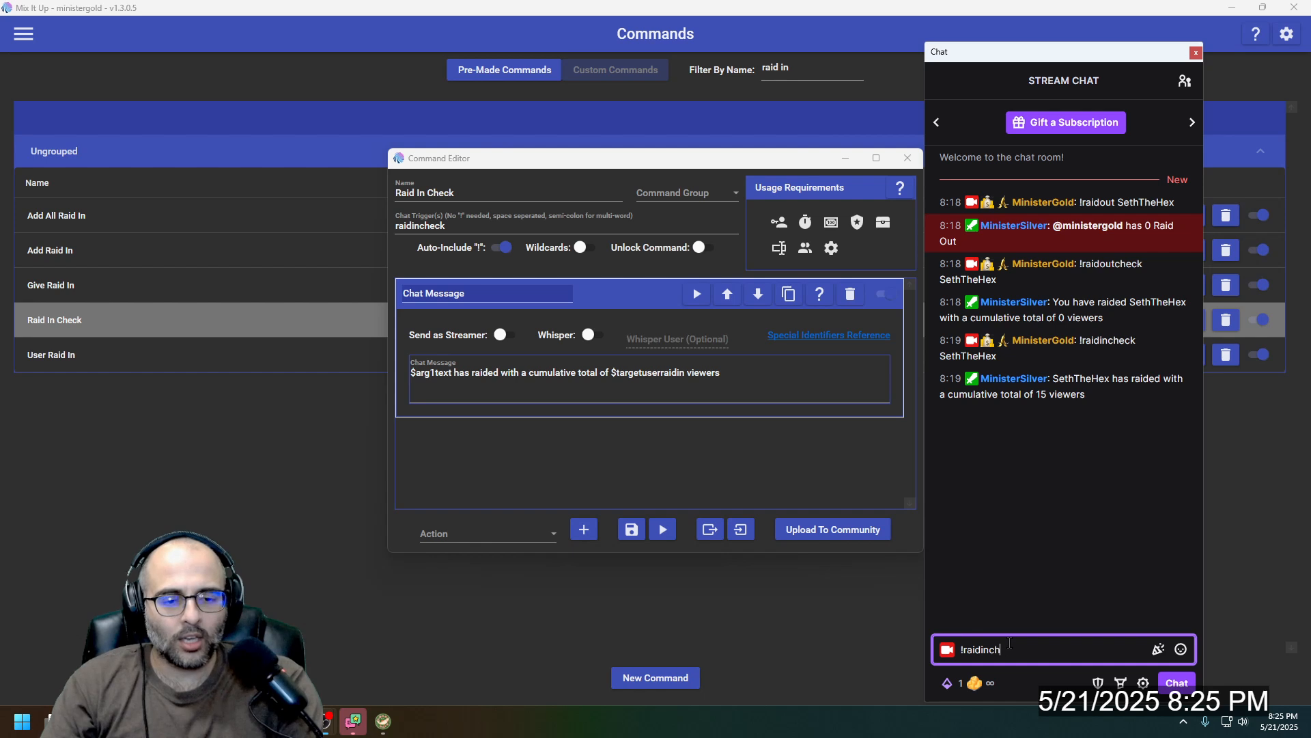
type("eck SethTheHex")
key("Return")
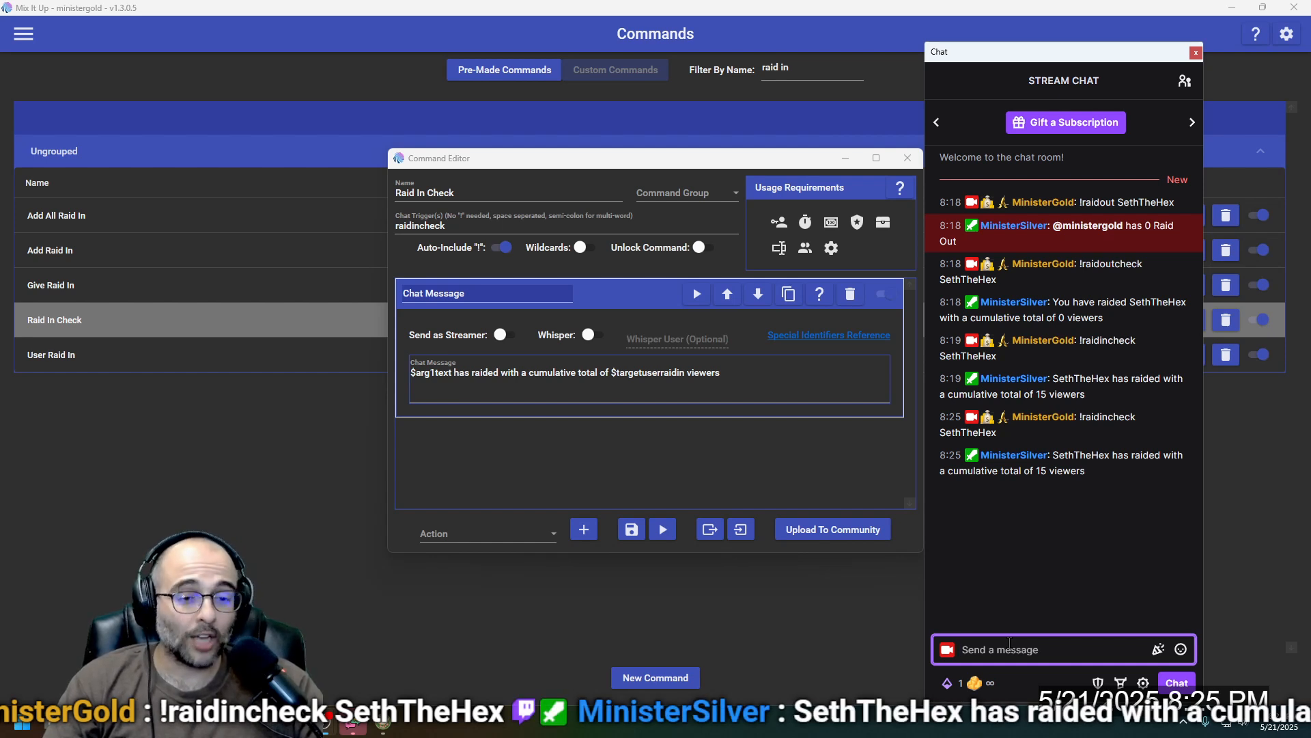
Step: Send the !topraiders command in the stream chat to list the top raiders
type("!")
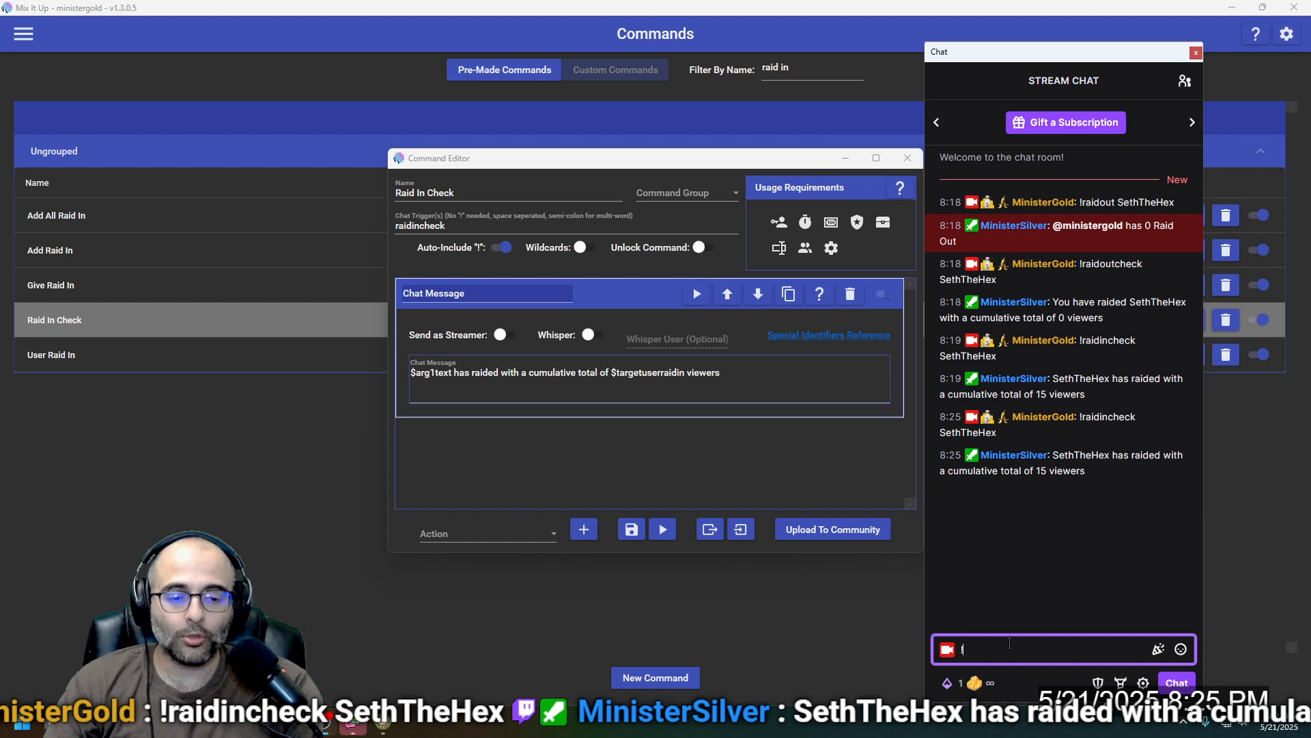
type("topraiders")
key("Return")
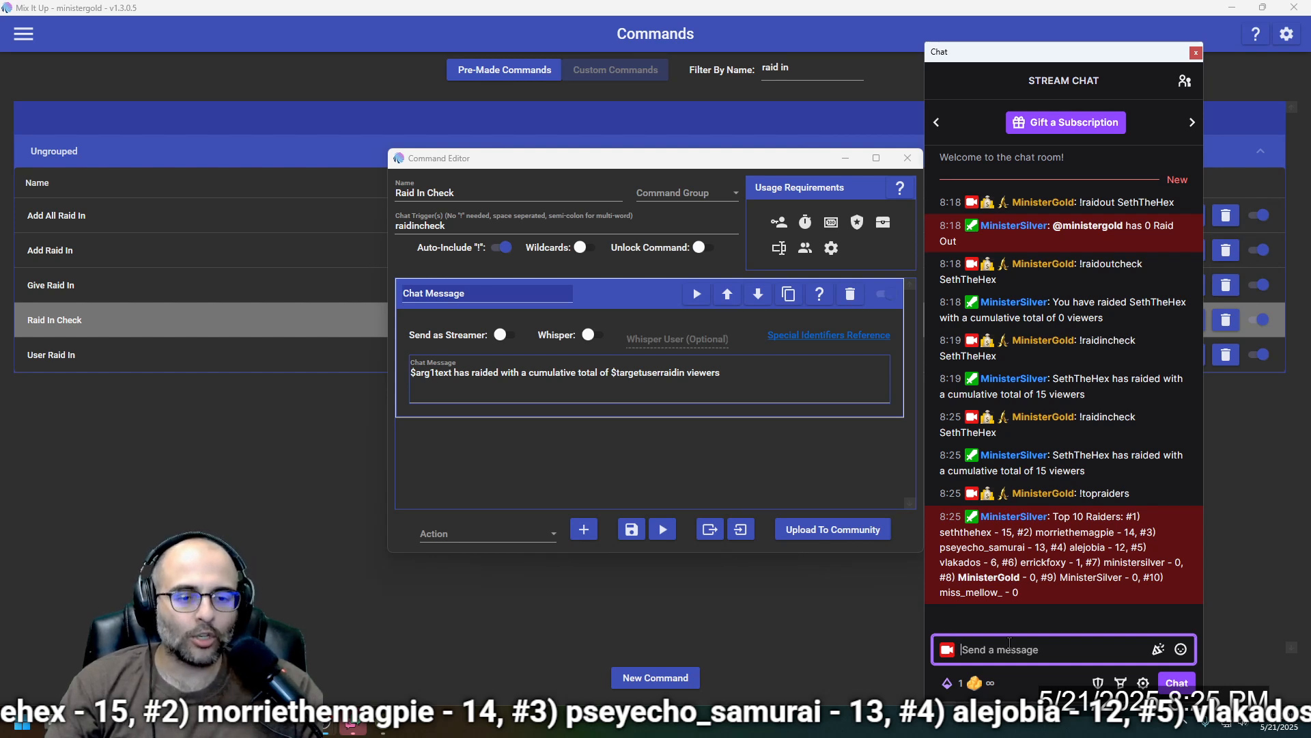
Step: Send !raidincheck in the stream chat with the username of the fifth-ranked raider
type("!")
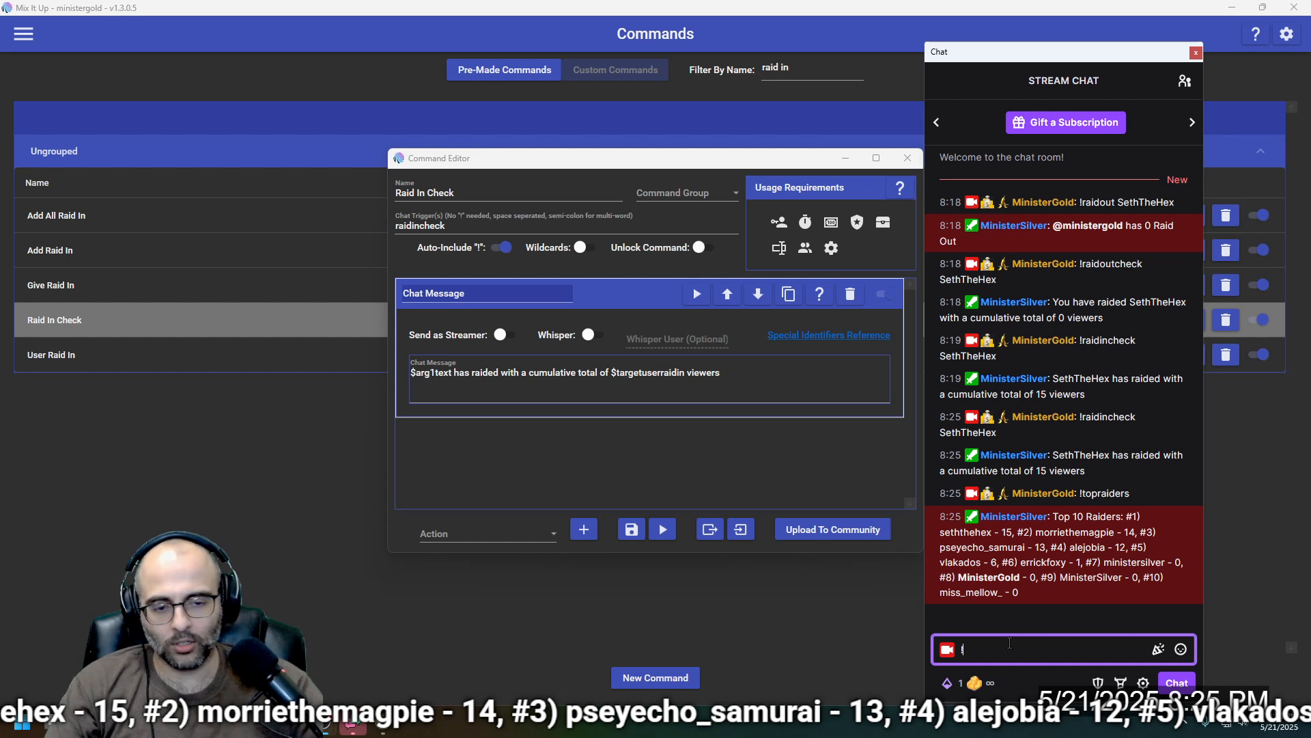
type("rai")
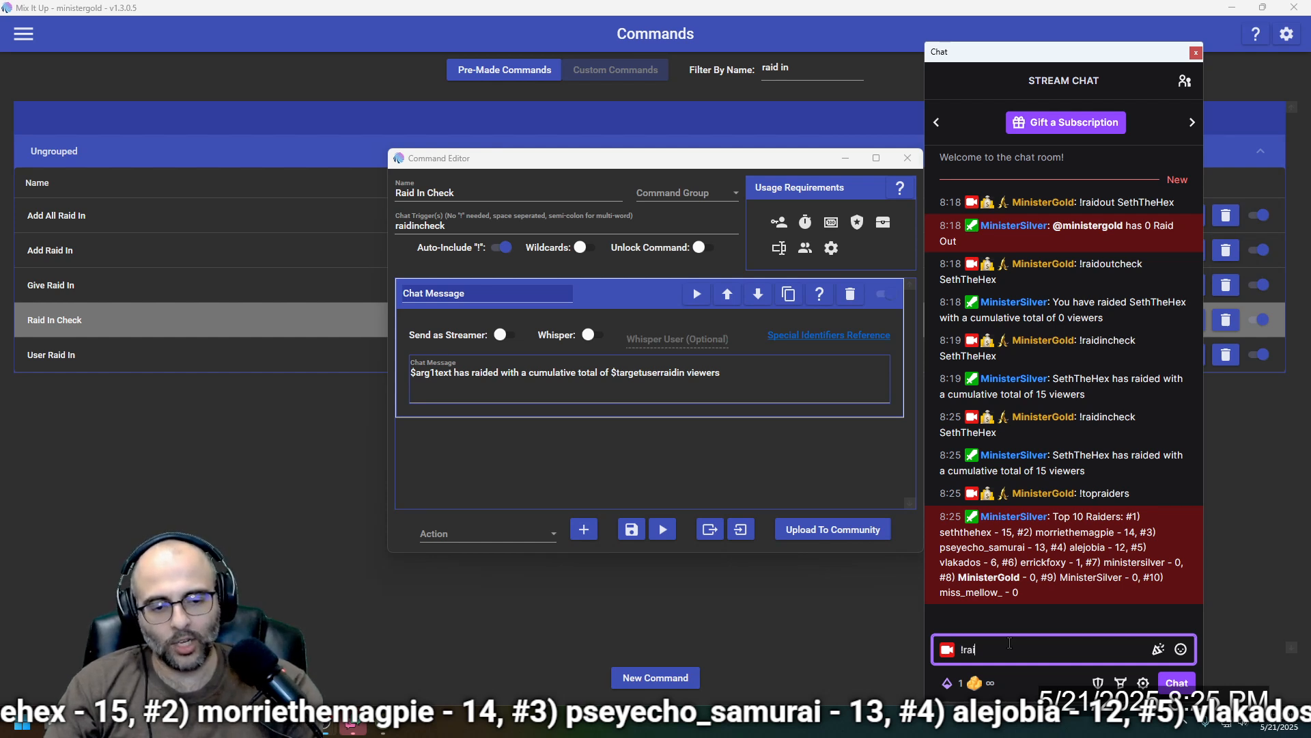
type("dincheck ")
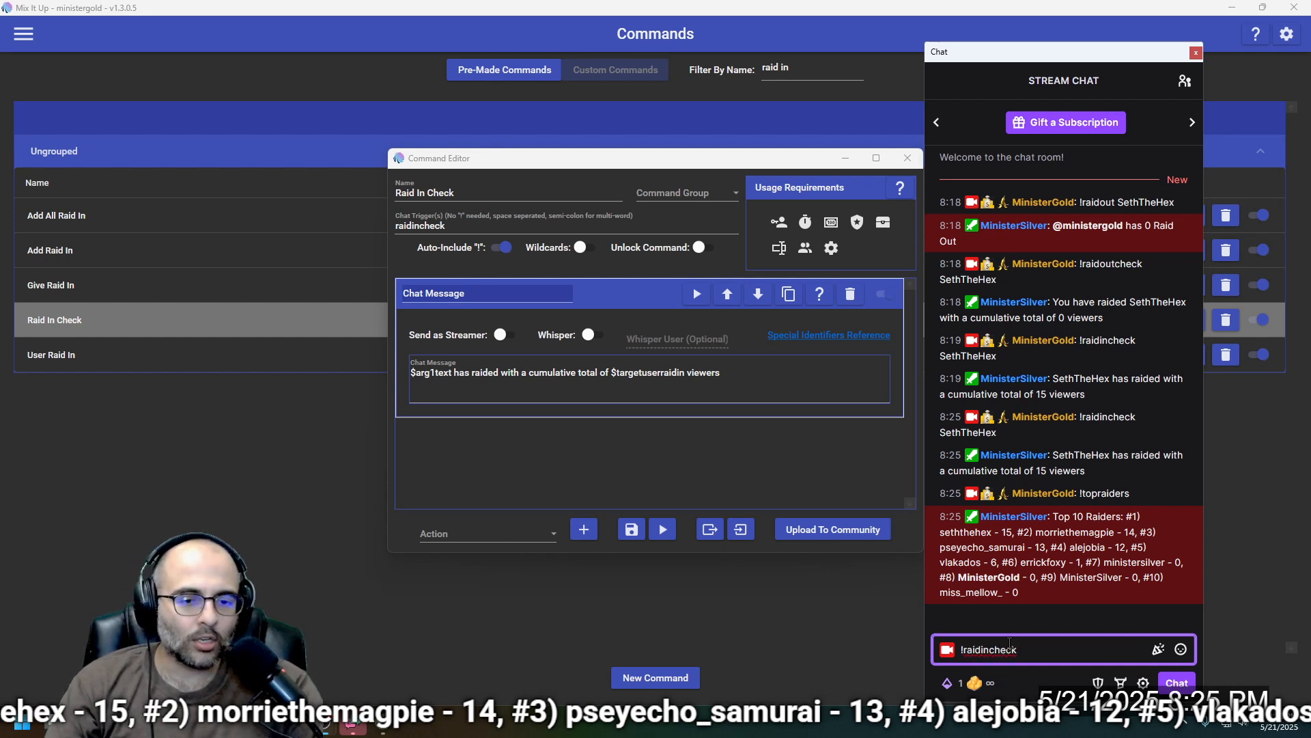
type("Vlakados")
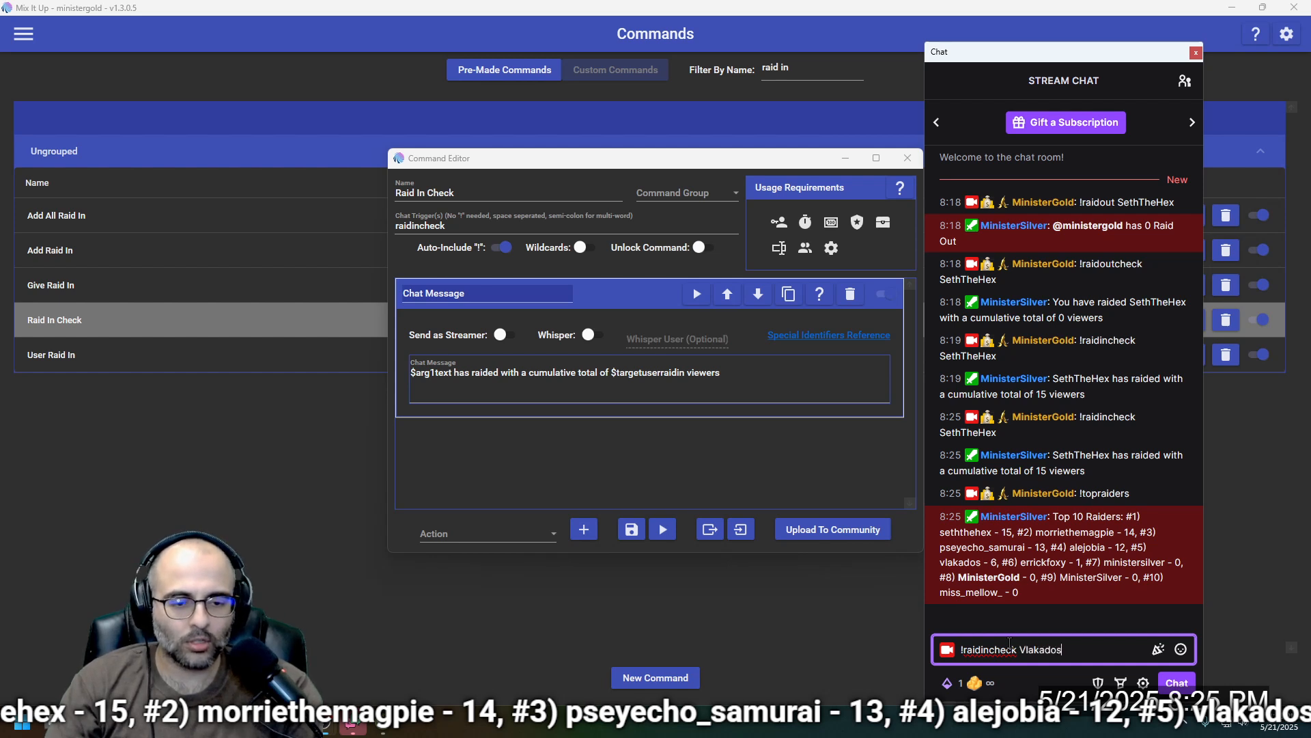
key("Return")
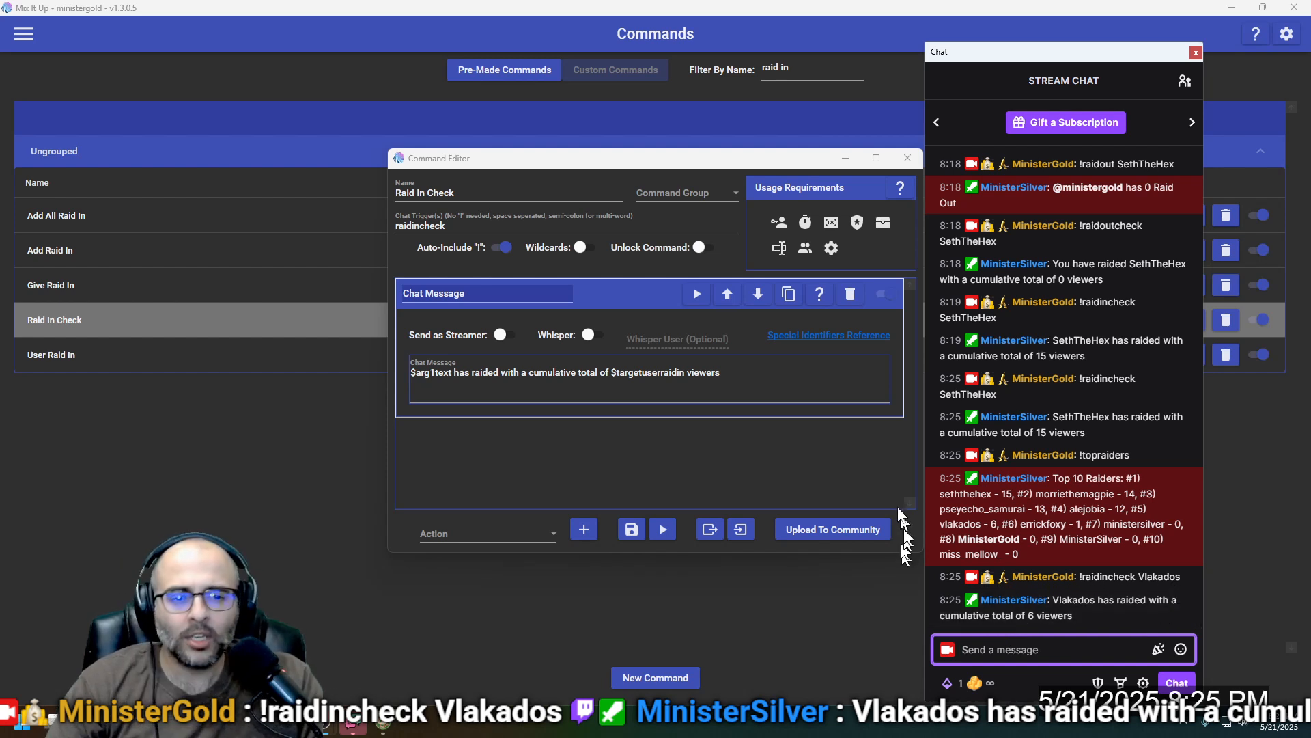
Step: Close the Raid In Check command editor and filter the command list by the name "top"
left_click_drag(654, 167, 554, 137)
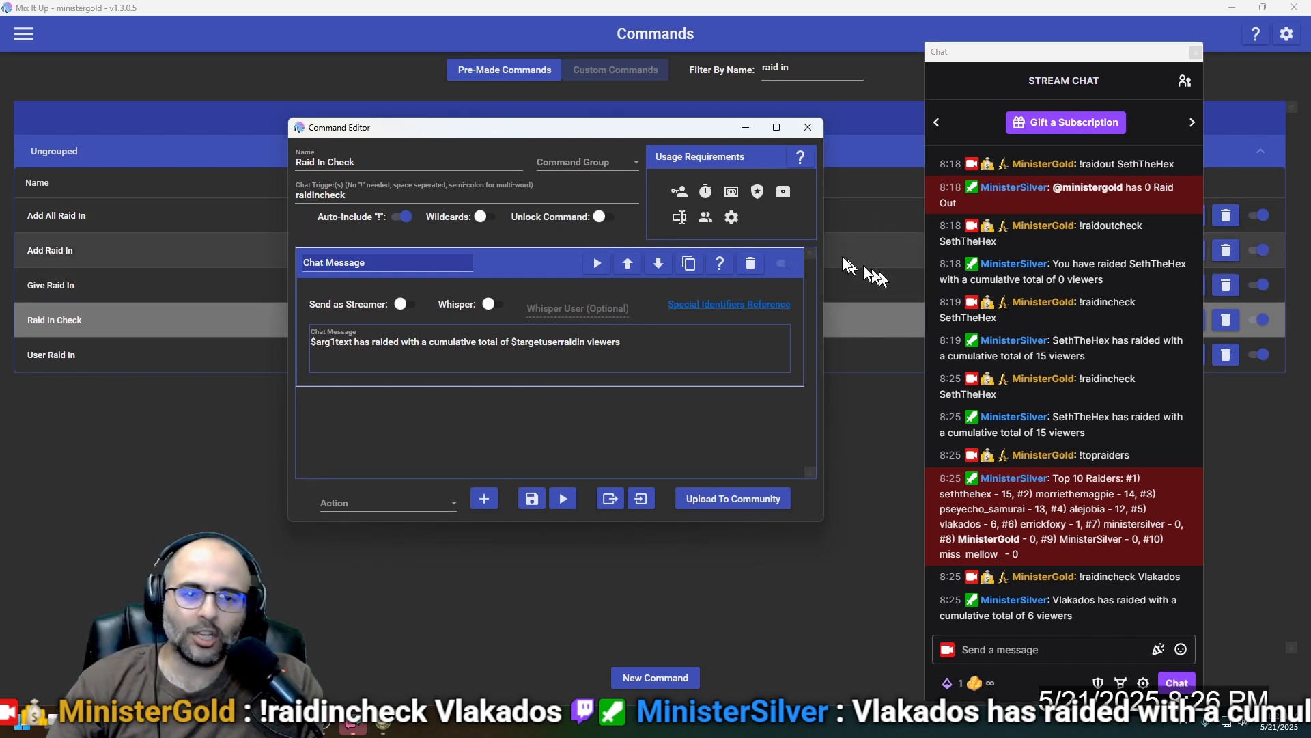
left_click(807, 128)
triple_click(790, 72)
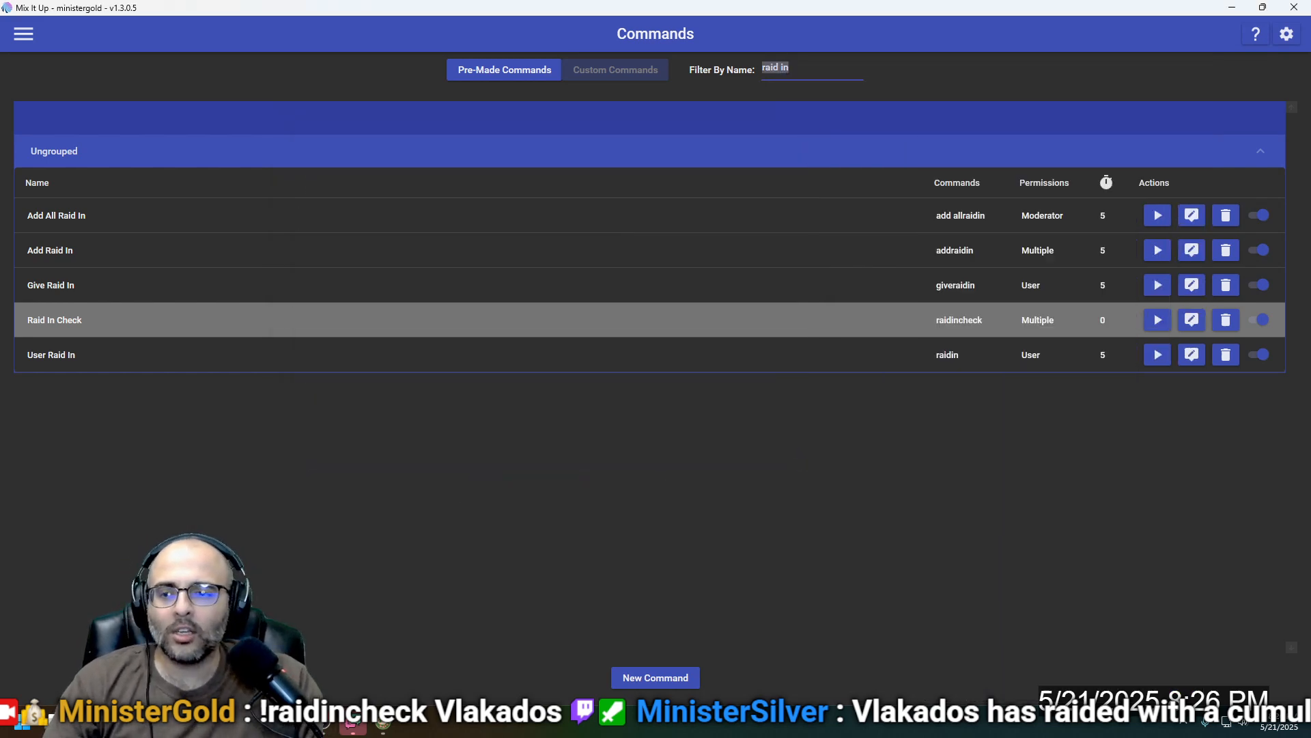
key("BackSpace")
type("top")
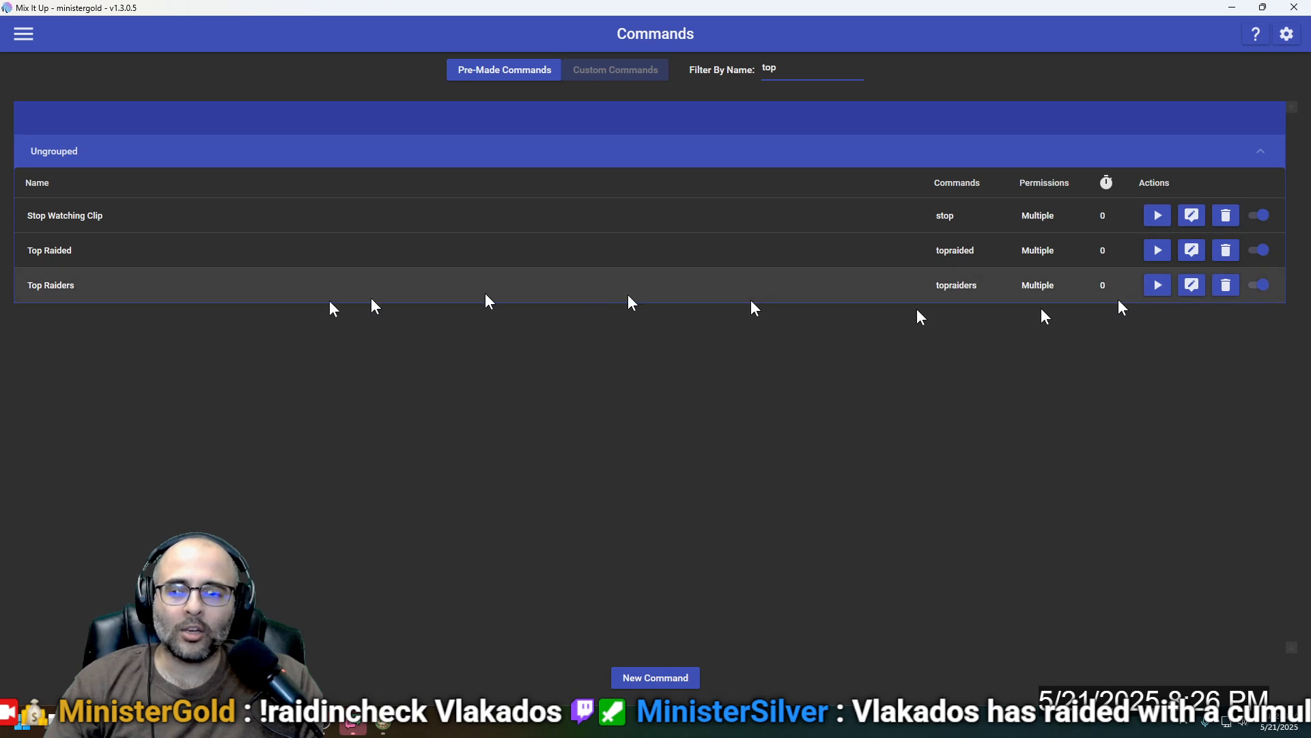
Step: Open the Top Raiders command, review the text of its Chat Message action, and close the editor
left_click(1194, 290)
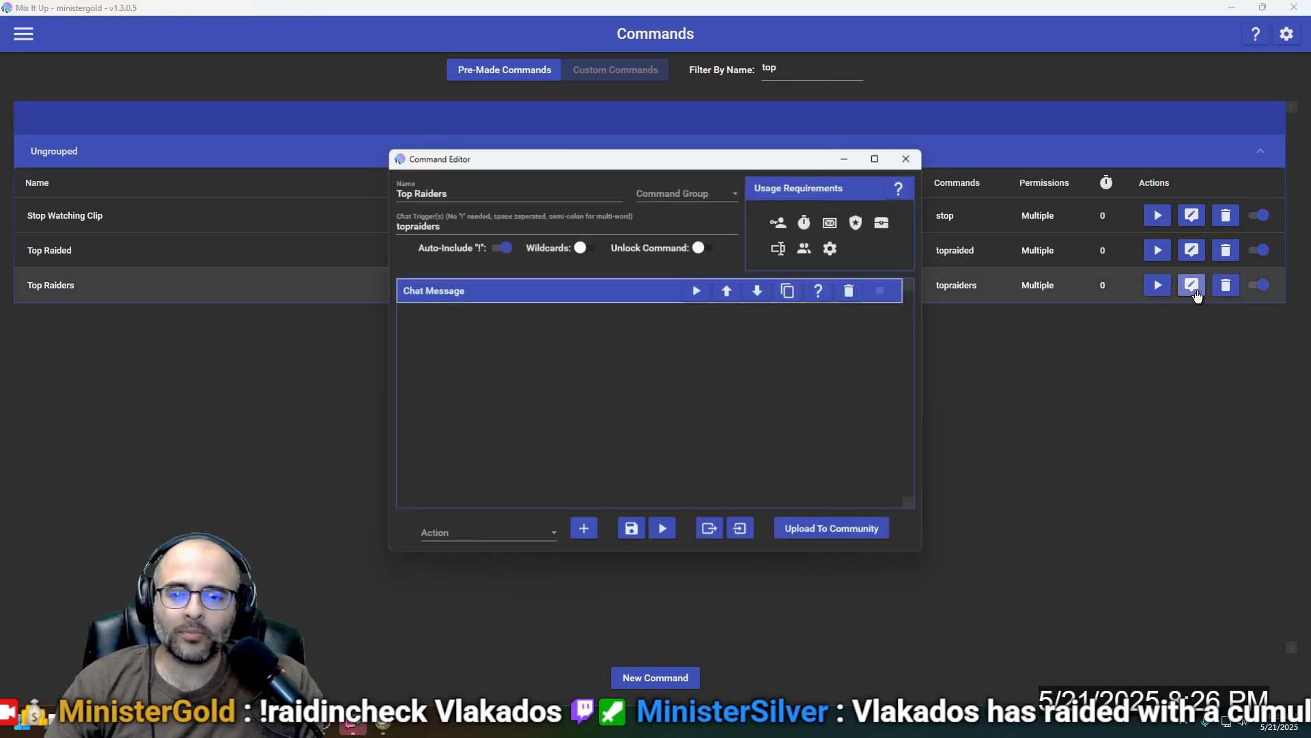
left_click(429, 292)
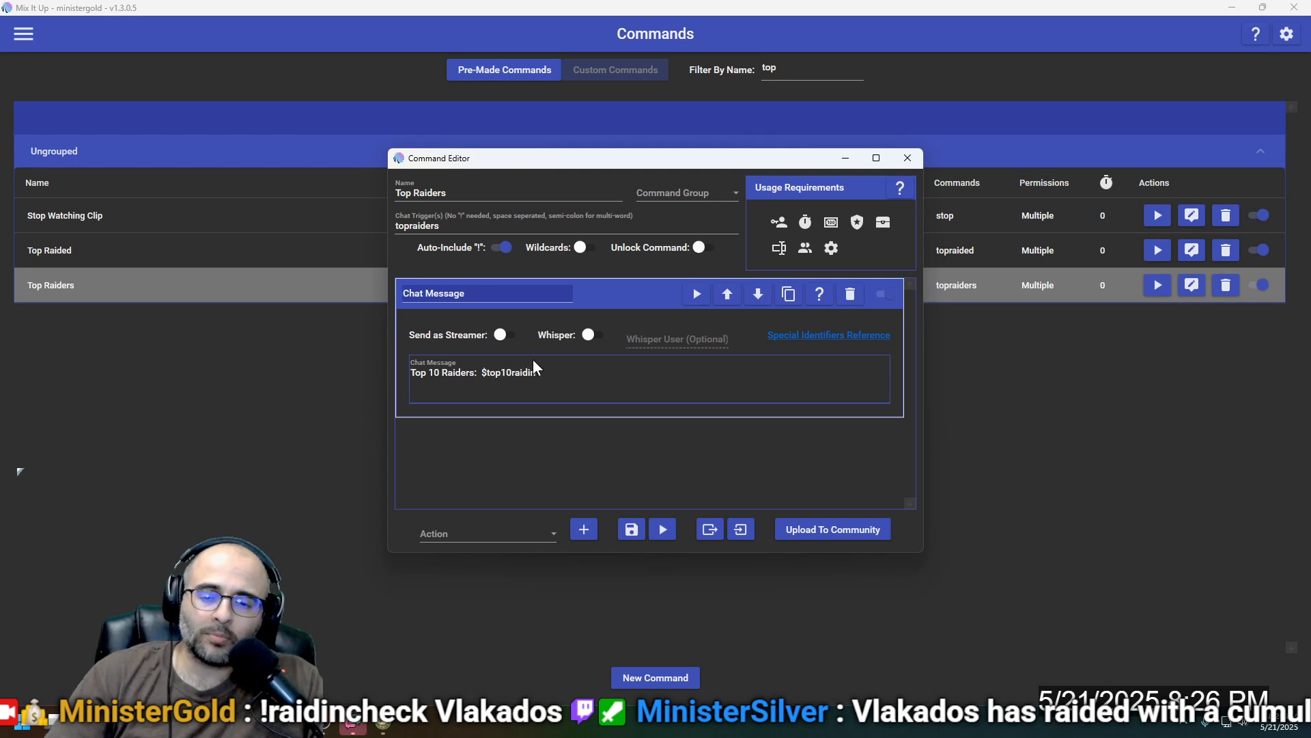
left_click(605, 291)
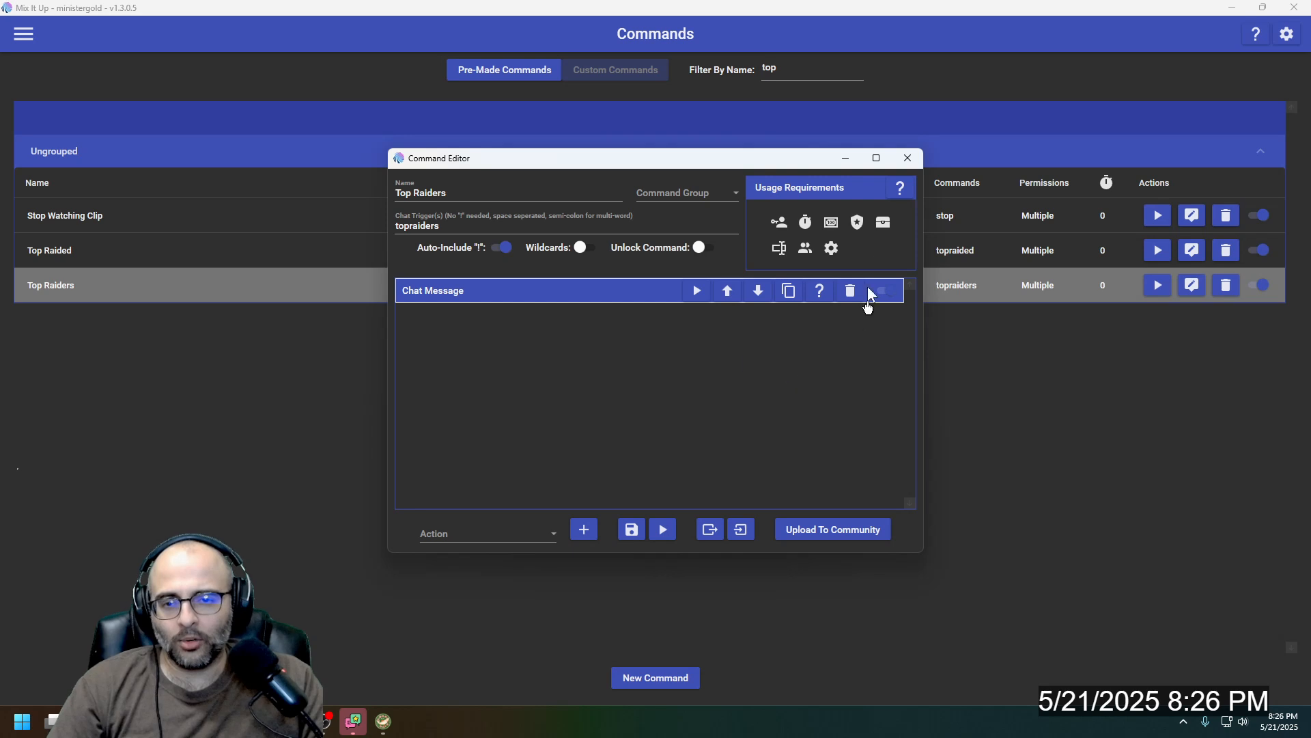
left_click(908, 157)
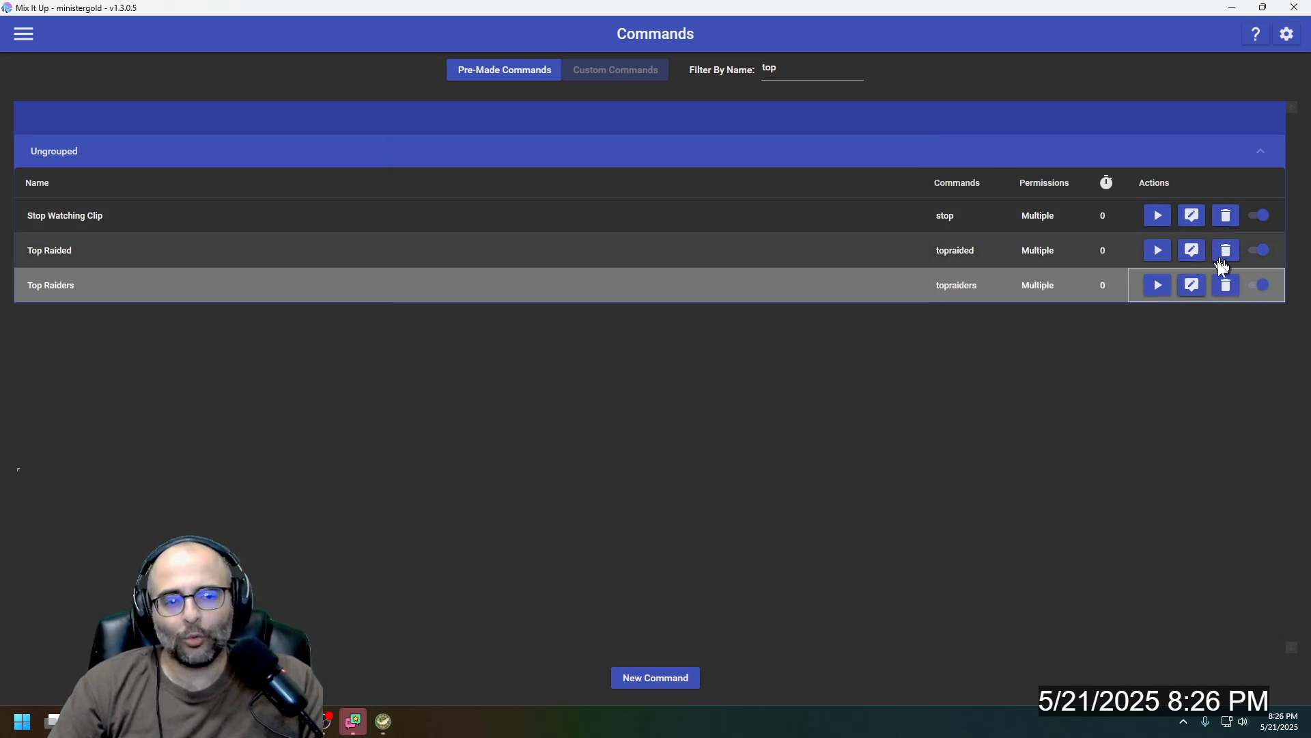
Step: Open the Top Raided command, review the text of its Chat Message action, and close the editor
left_click(1194, 258)
left_click(483, 293)
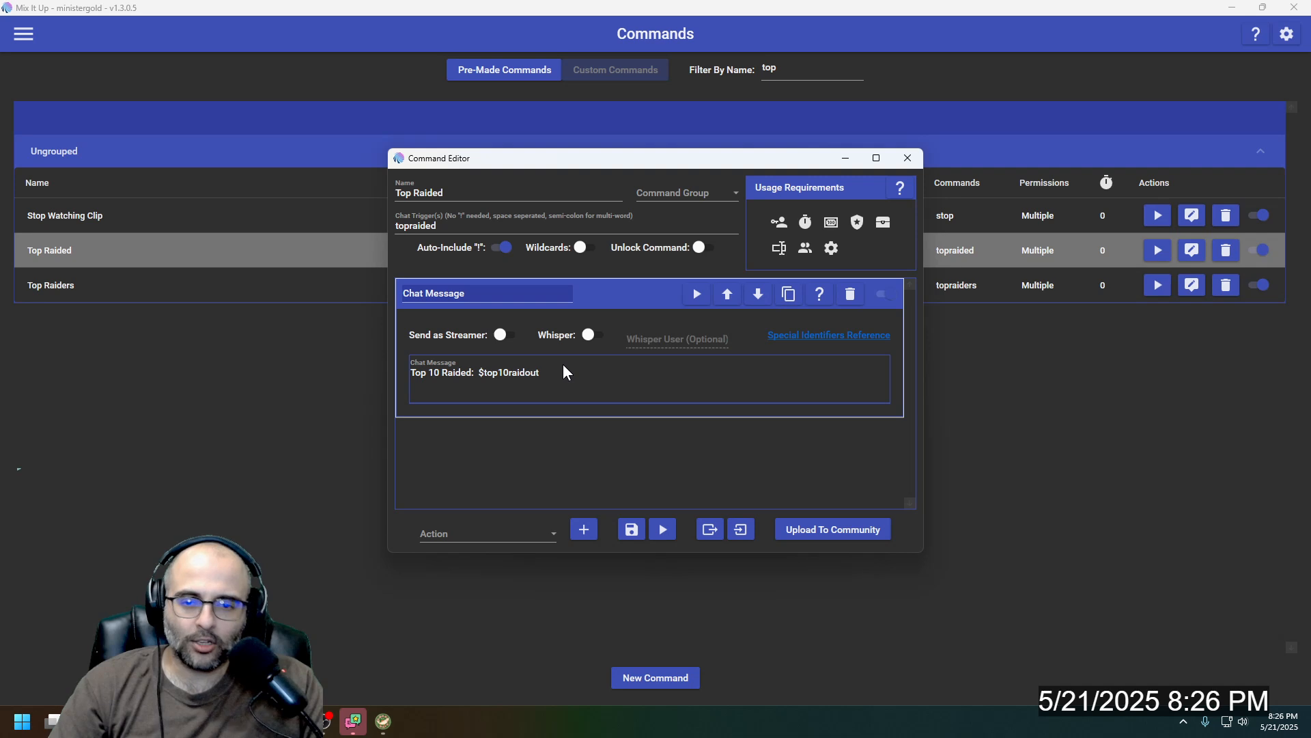
left_click(907, 162)
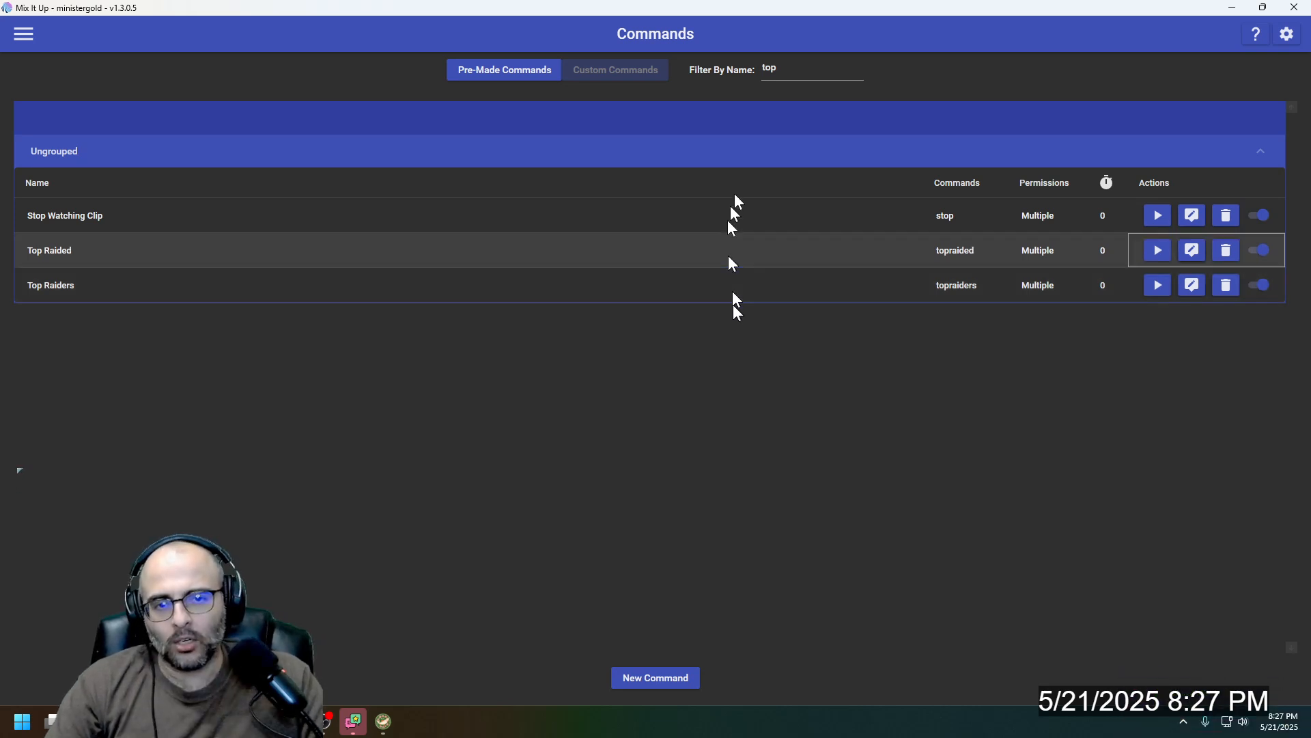
Step: Filter the command list by the name "raid out"
left_click(791, 66)
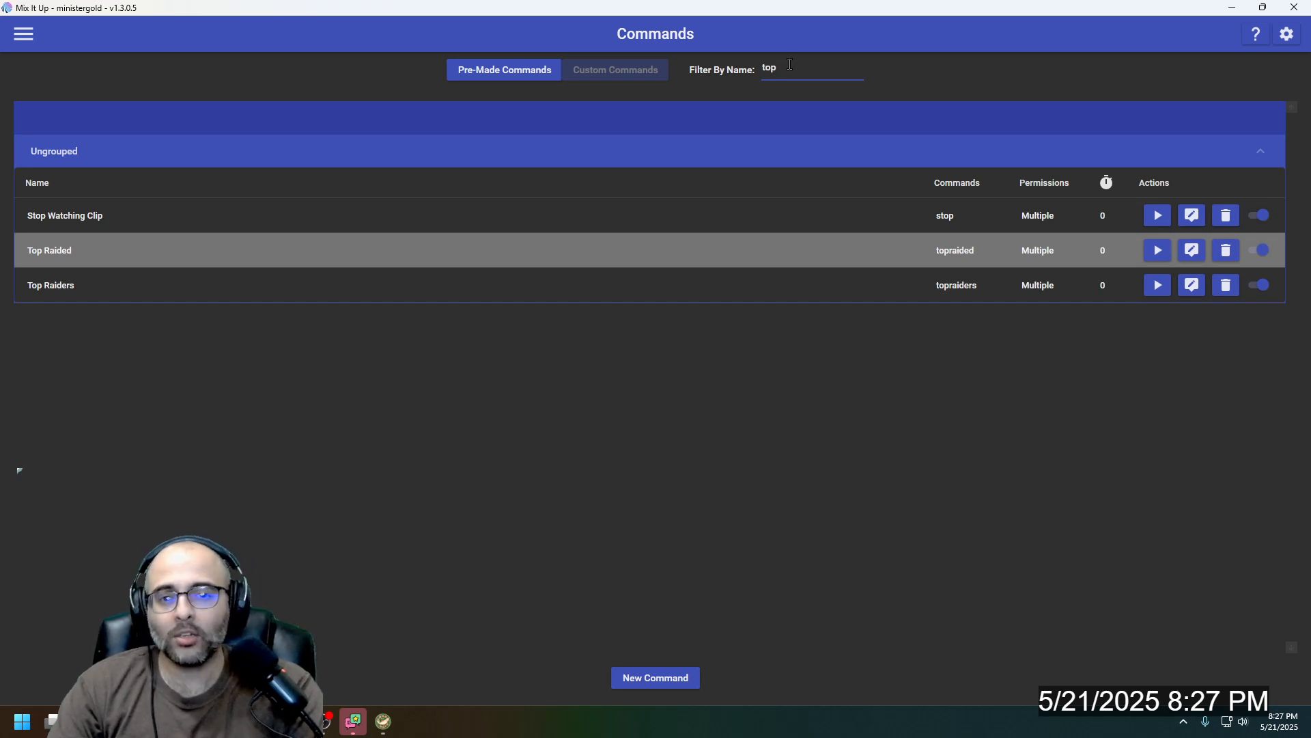
type("raid")
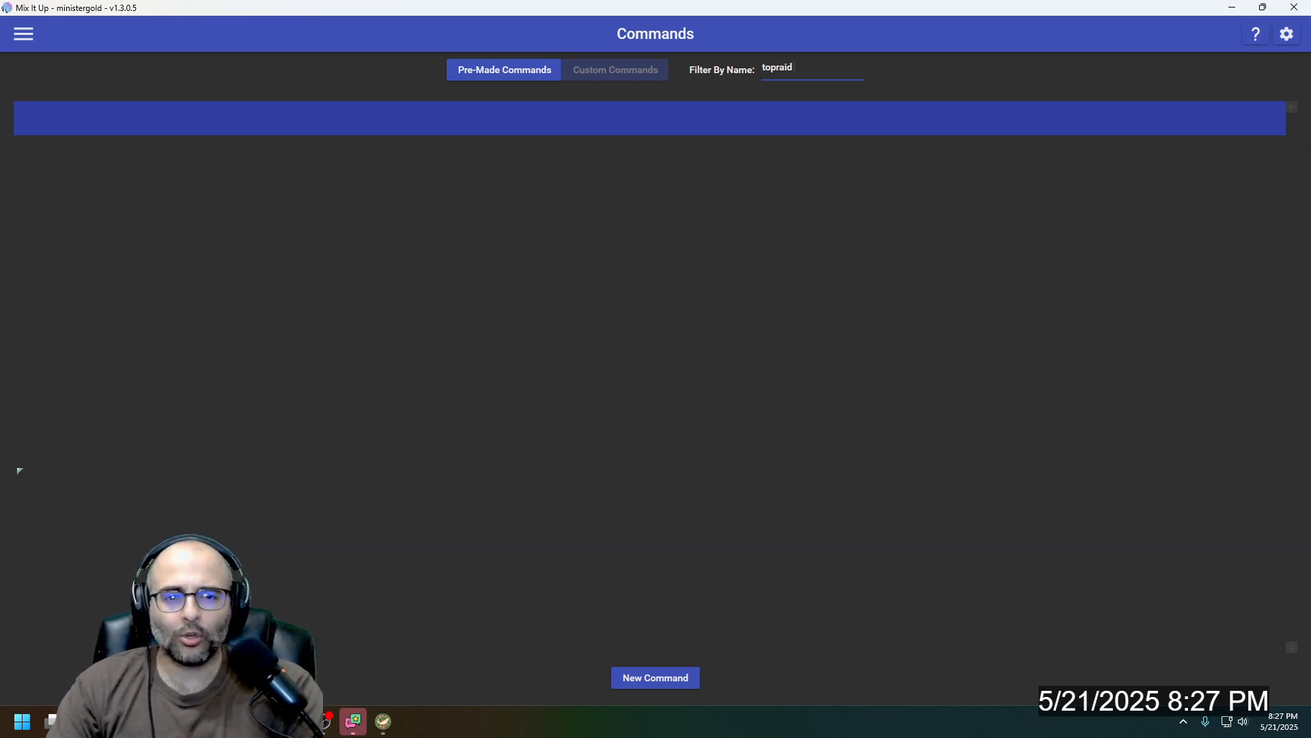
key("ctrl+a")
key("BackSpace")
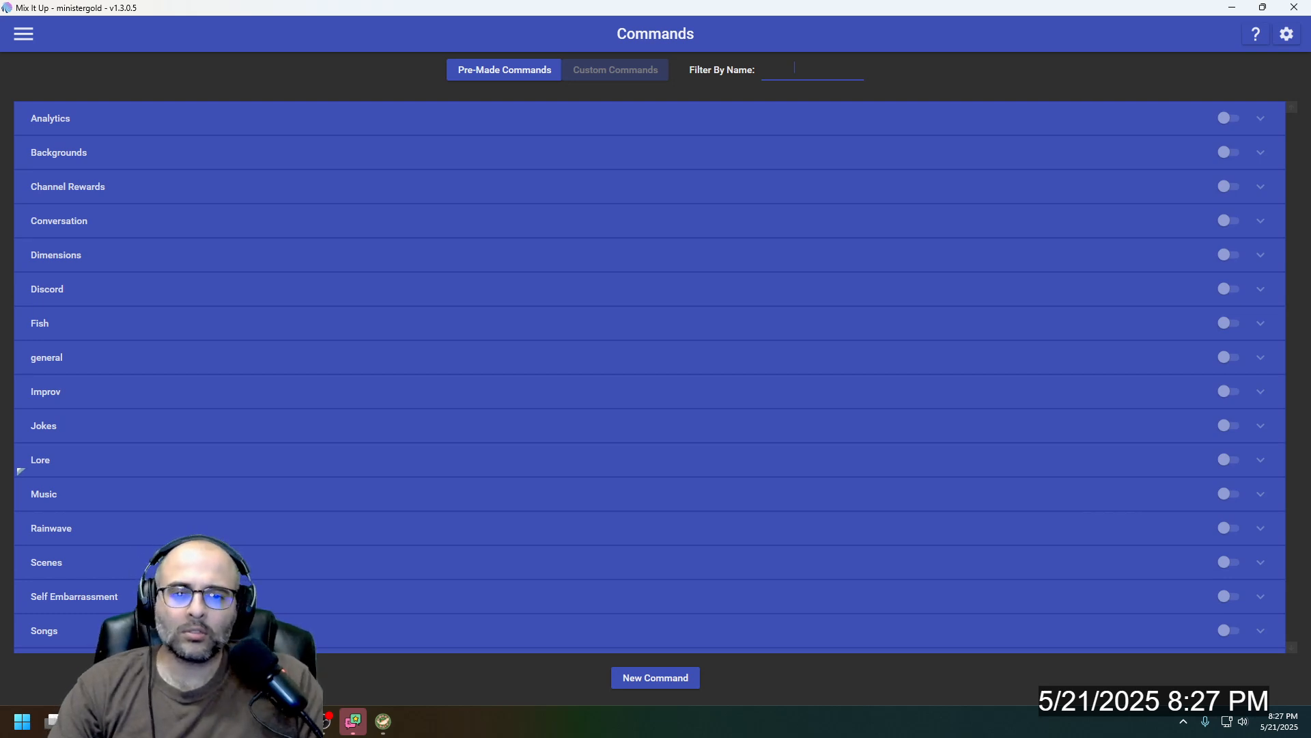
type("raid out")
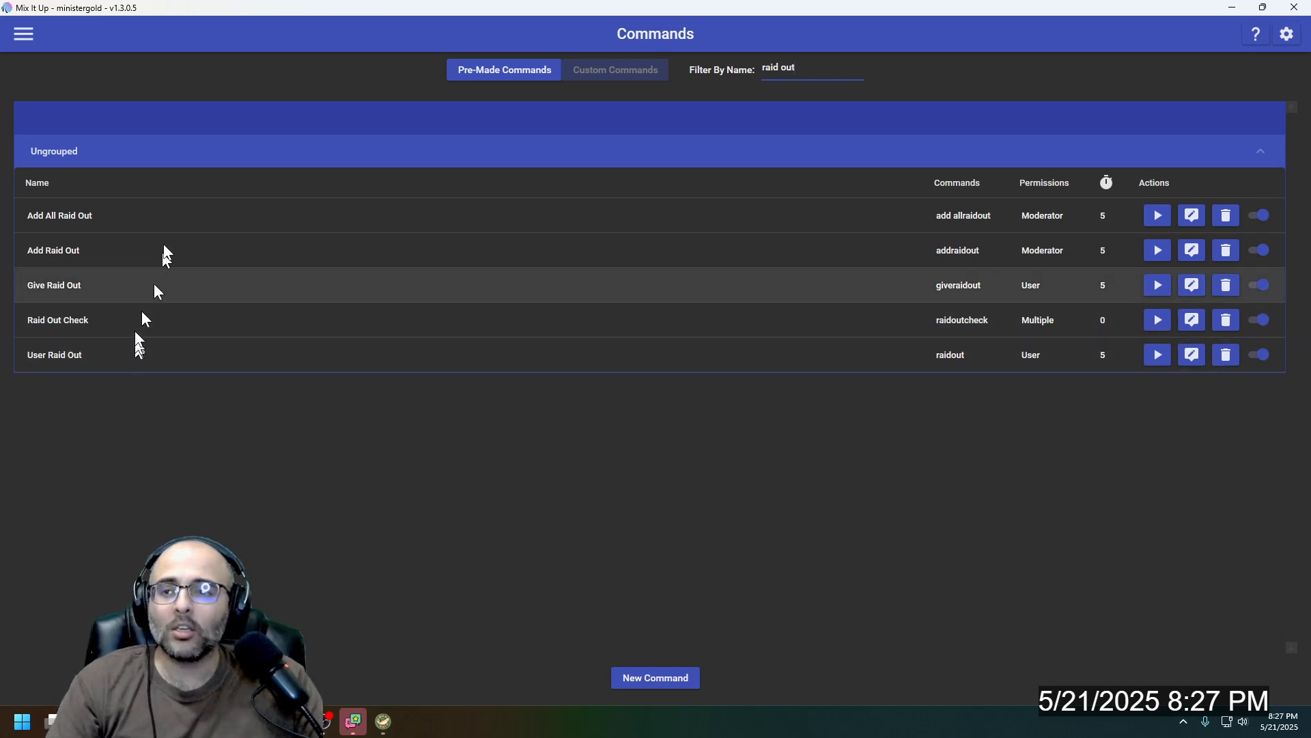
Step: Open the Update Raid In Count action of the Twitch Channel Raided event and choose Command as the type for a new action
left_click(24, 34)
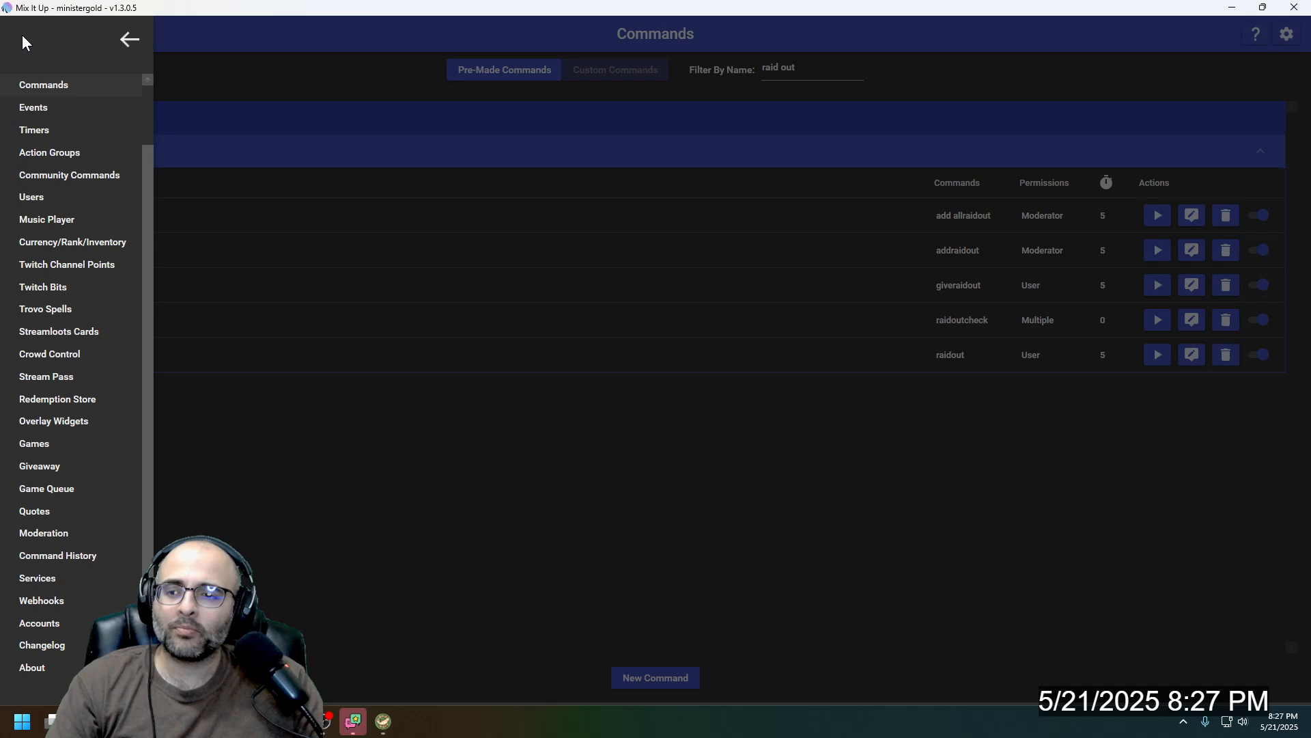
left_click(32, 104)
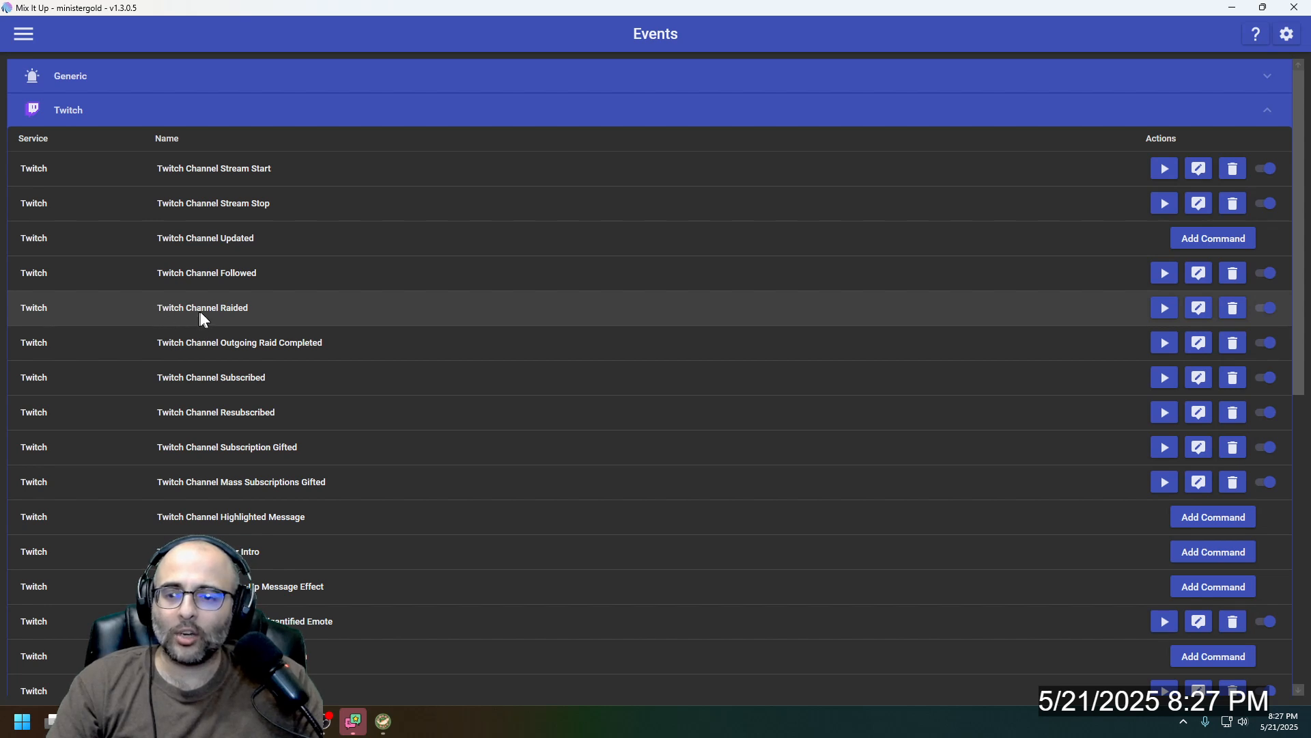
double_click(379, 301)
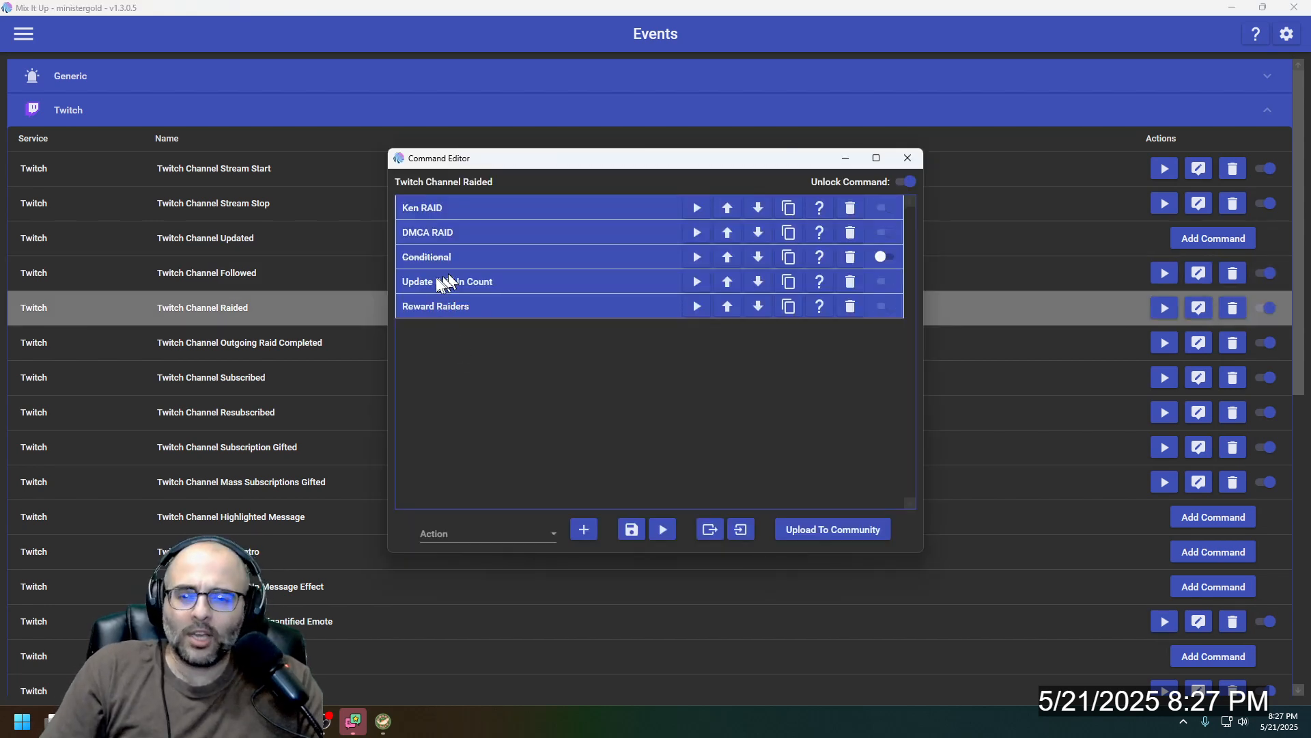
left_click(490, 282)
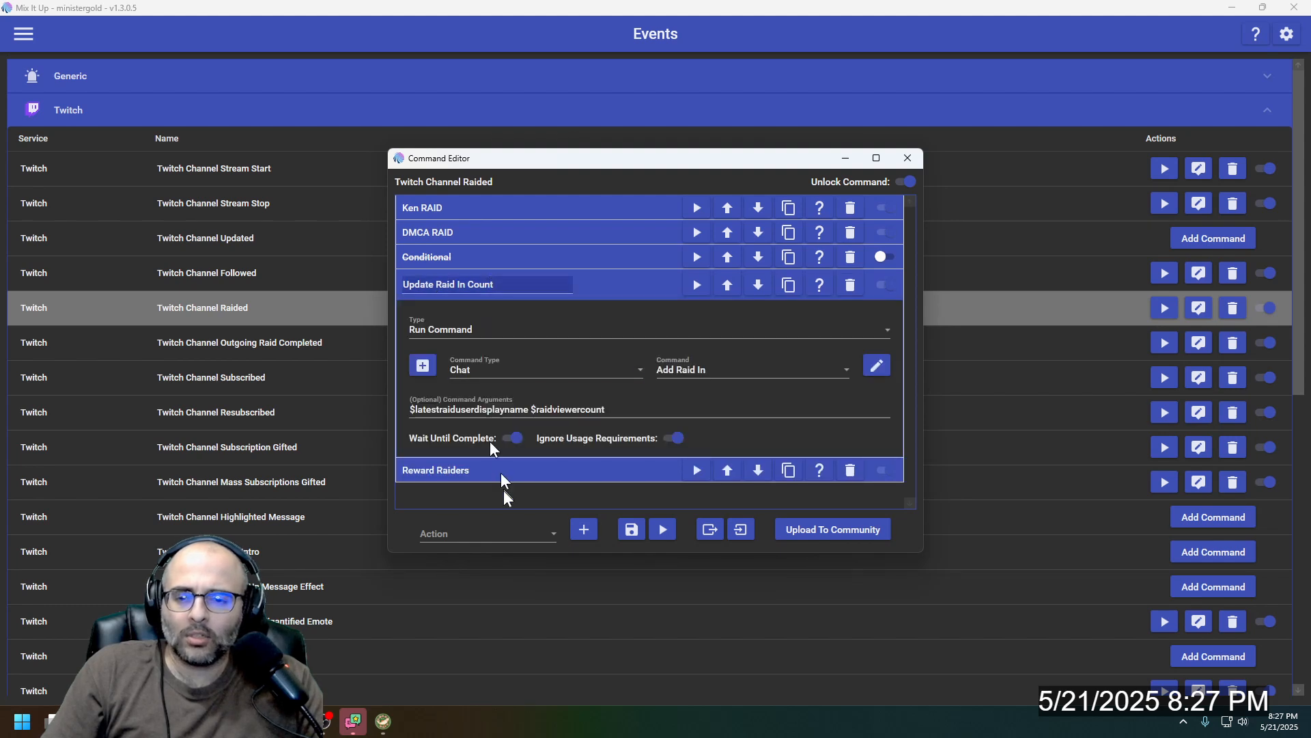
left_click(486, 539)
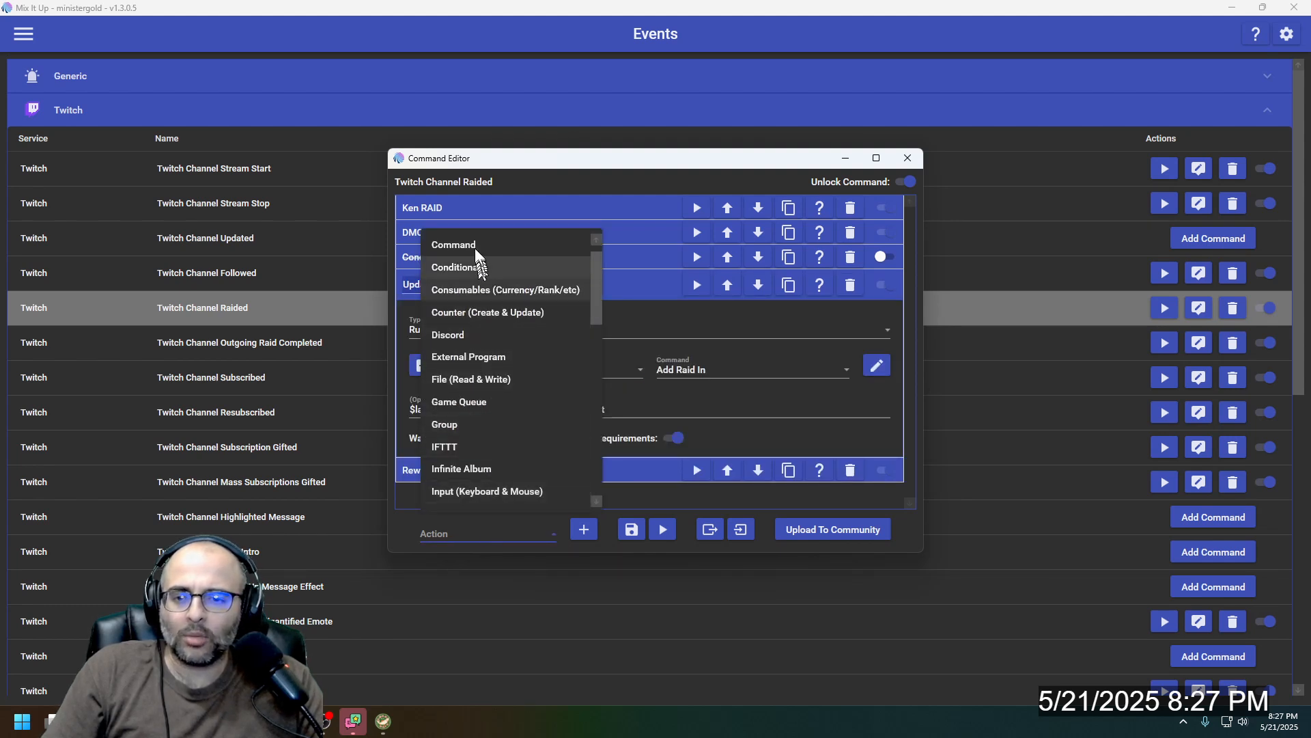
left_click(454, 245)
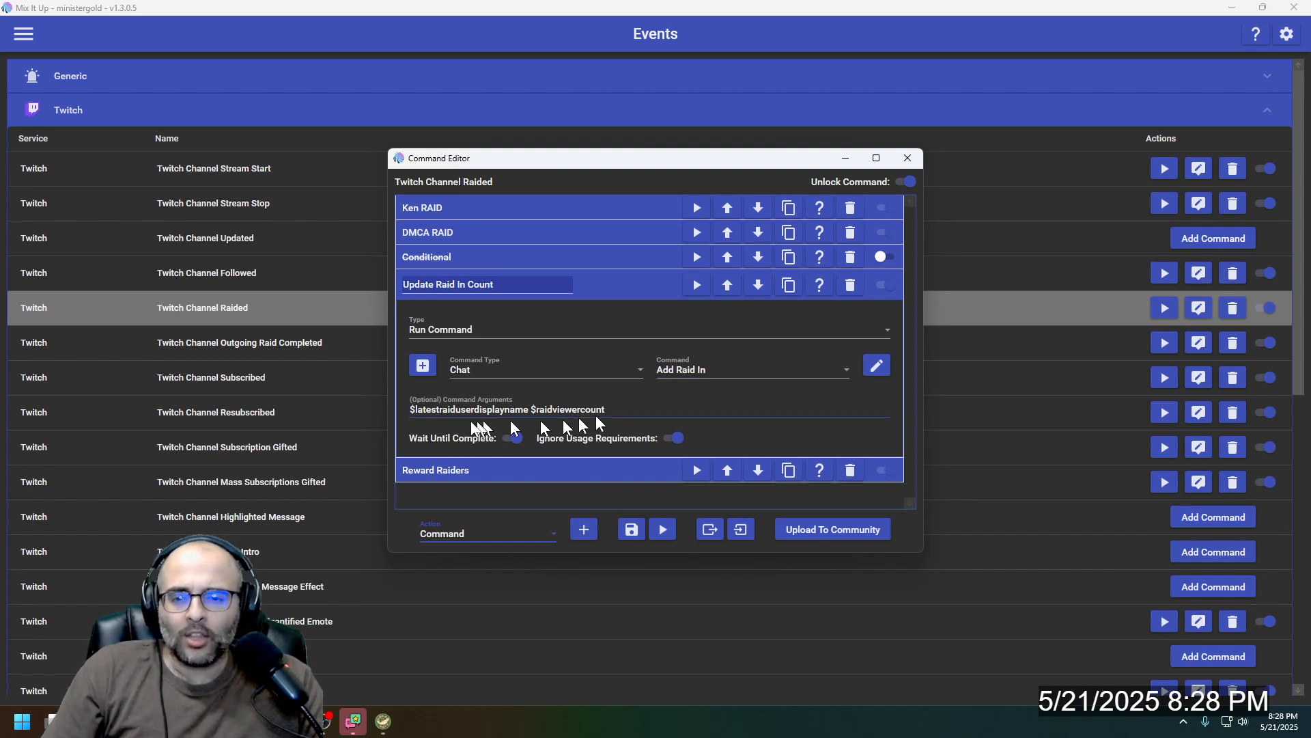
Step: Examine the $latestraiduserdisplayname and $raidviewercount arguments of the Update Raid In Count action, collapse it, and close the editor
left_click_drag(413, 411, 452, 409)
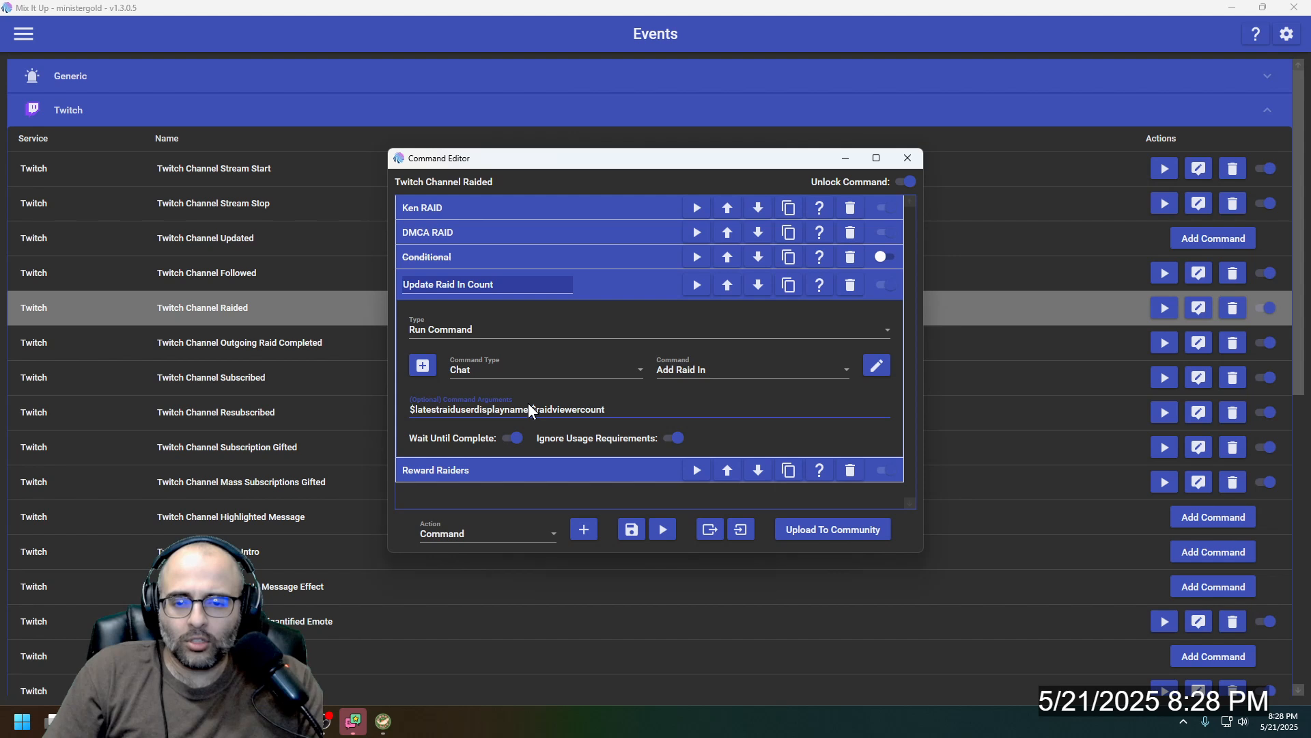
key("ctrl+shift+Right")
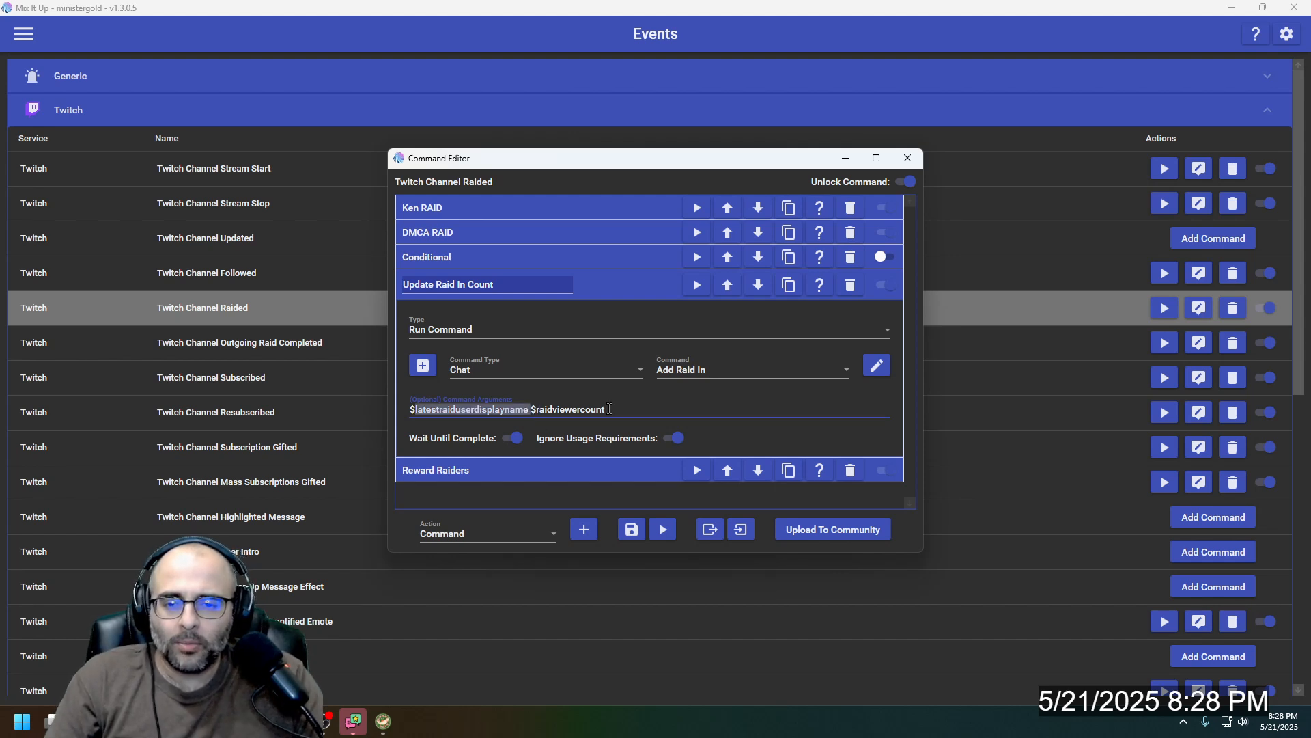
key("shift+Left")
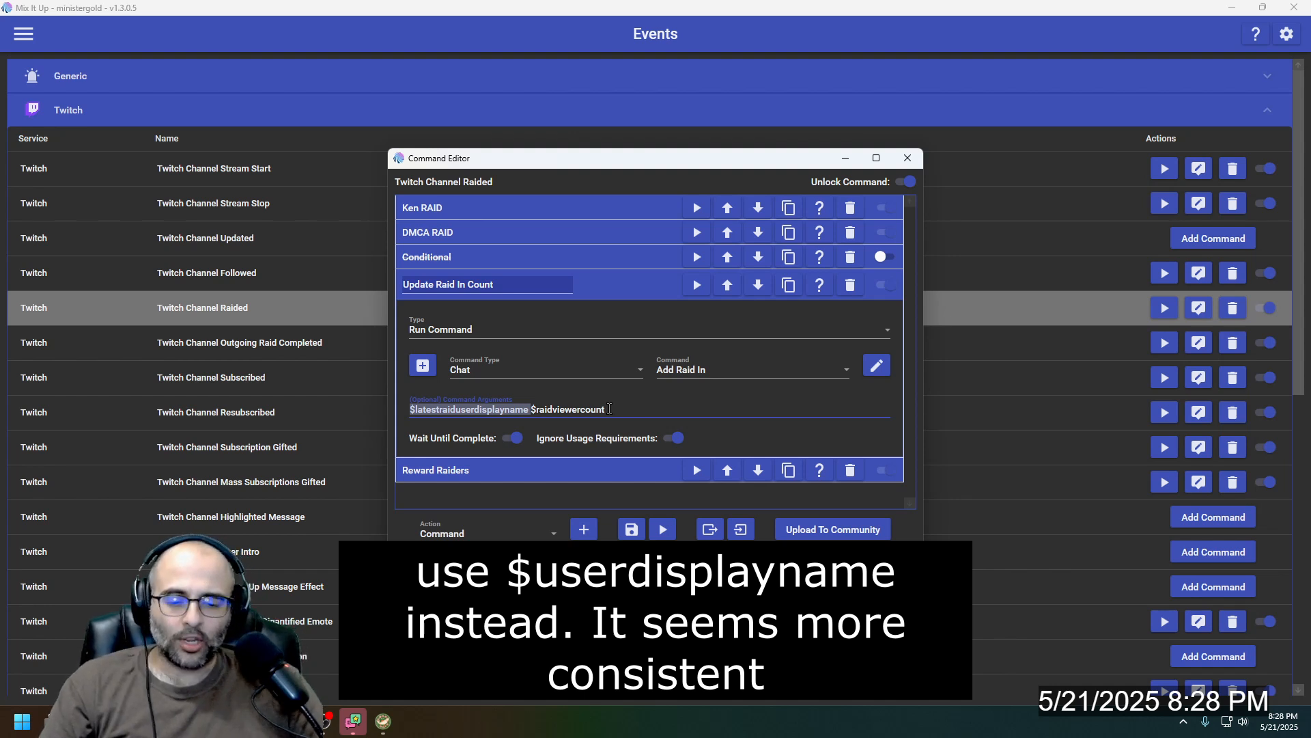
left_click(609, 408)
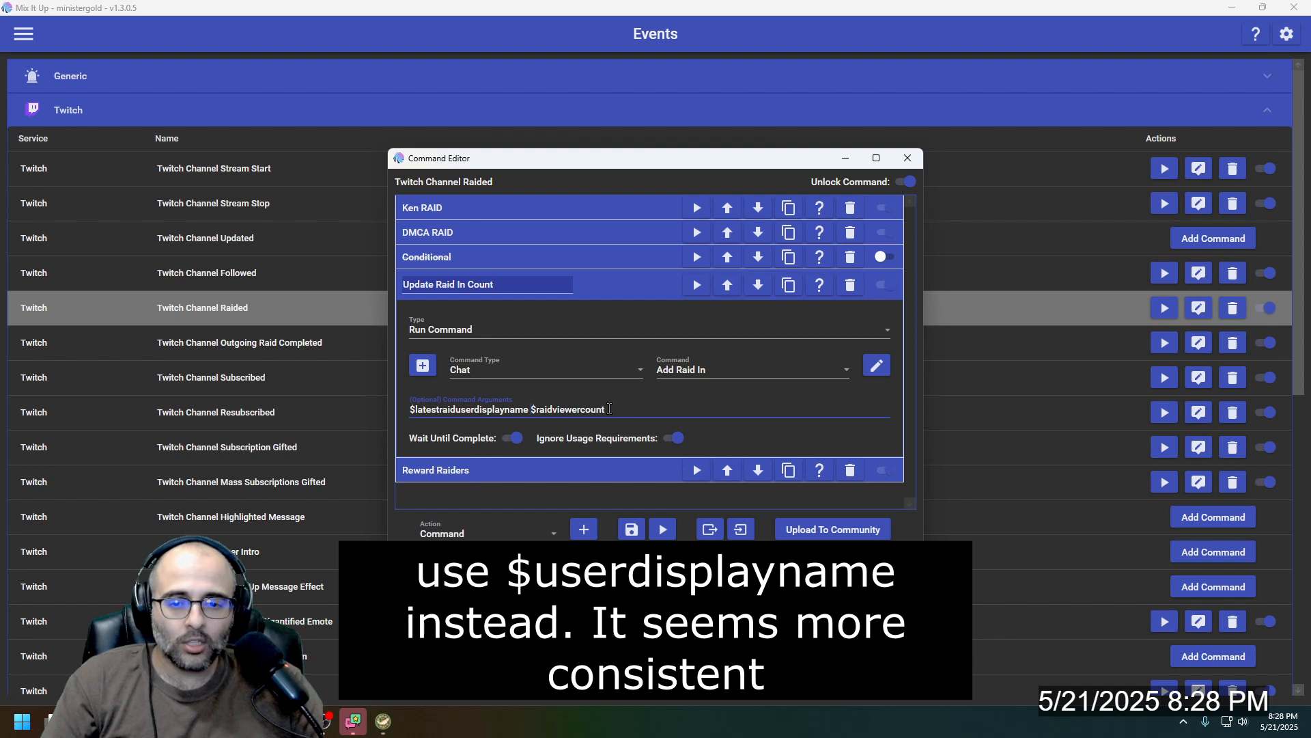
double_click(610, 408)
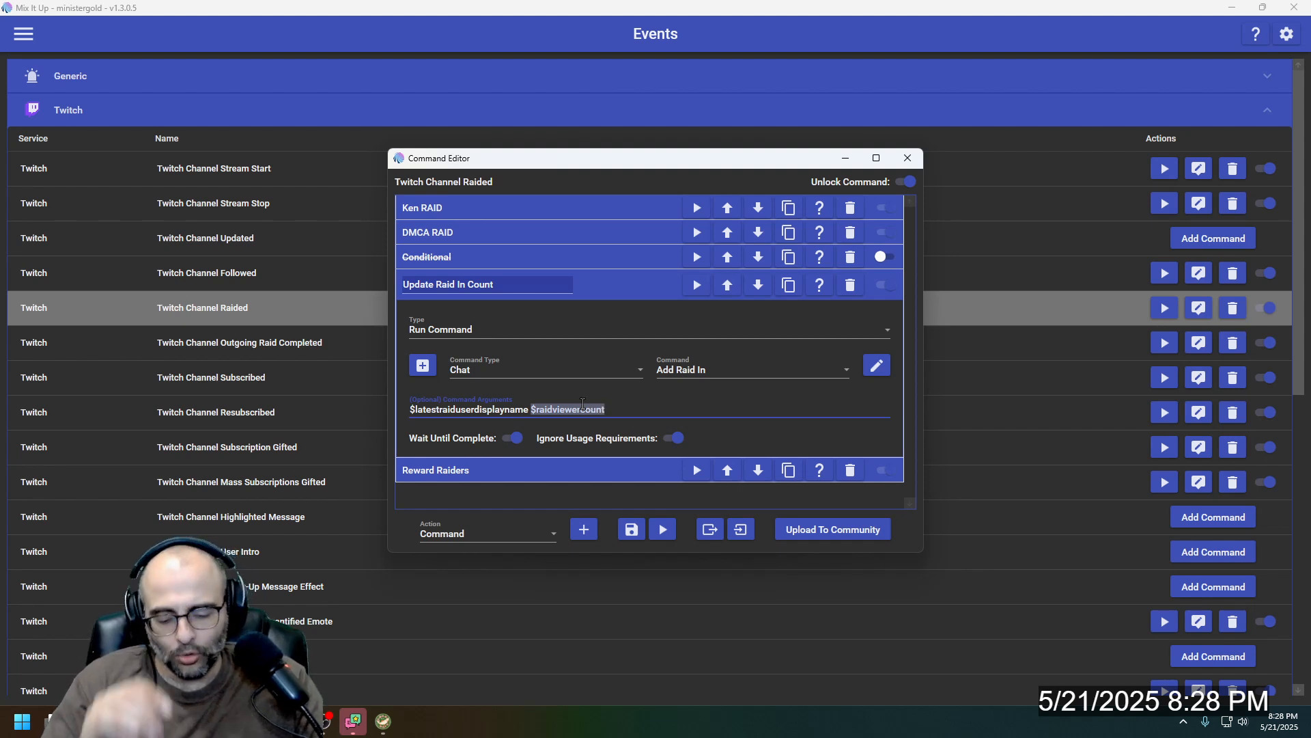
left_click(613, 291)
left_click(911, 158)
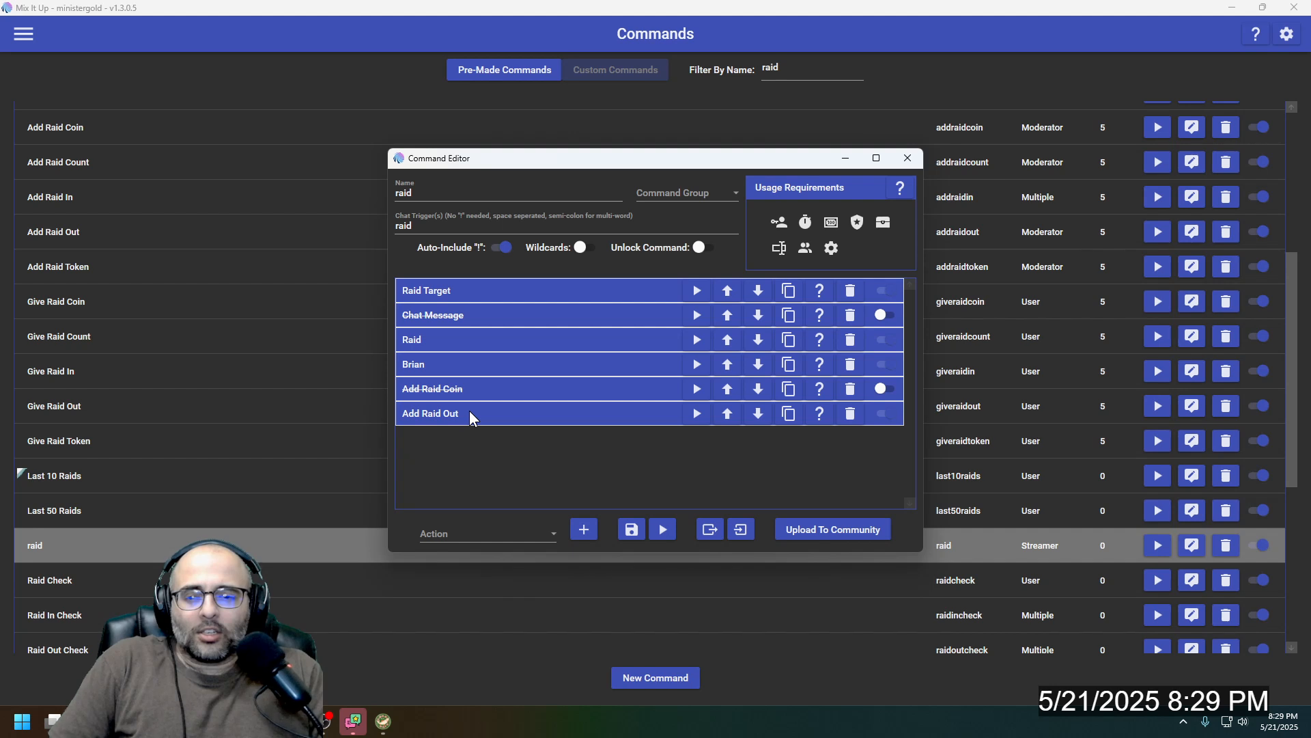
Step: Review the settings of the Raid Target and Raid actions in the raid command
left_click(478, 294)
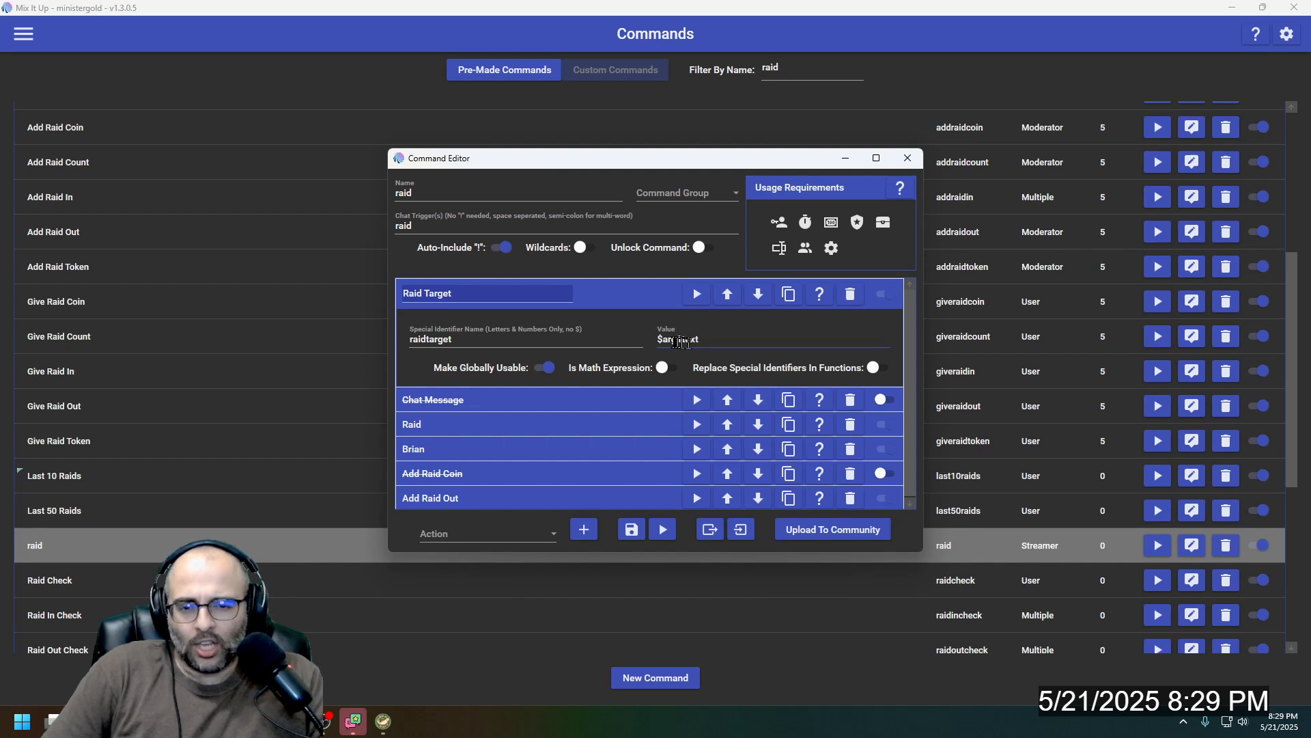
left_click(598, 291)
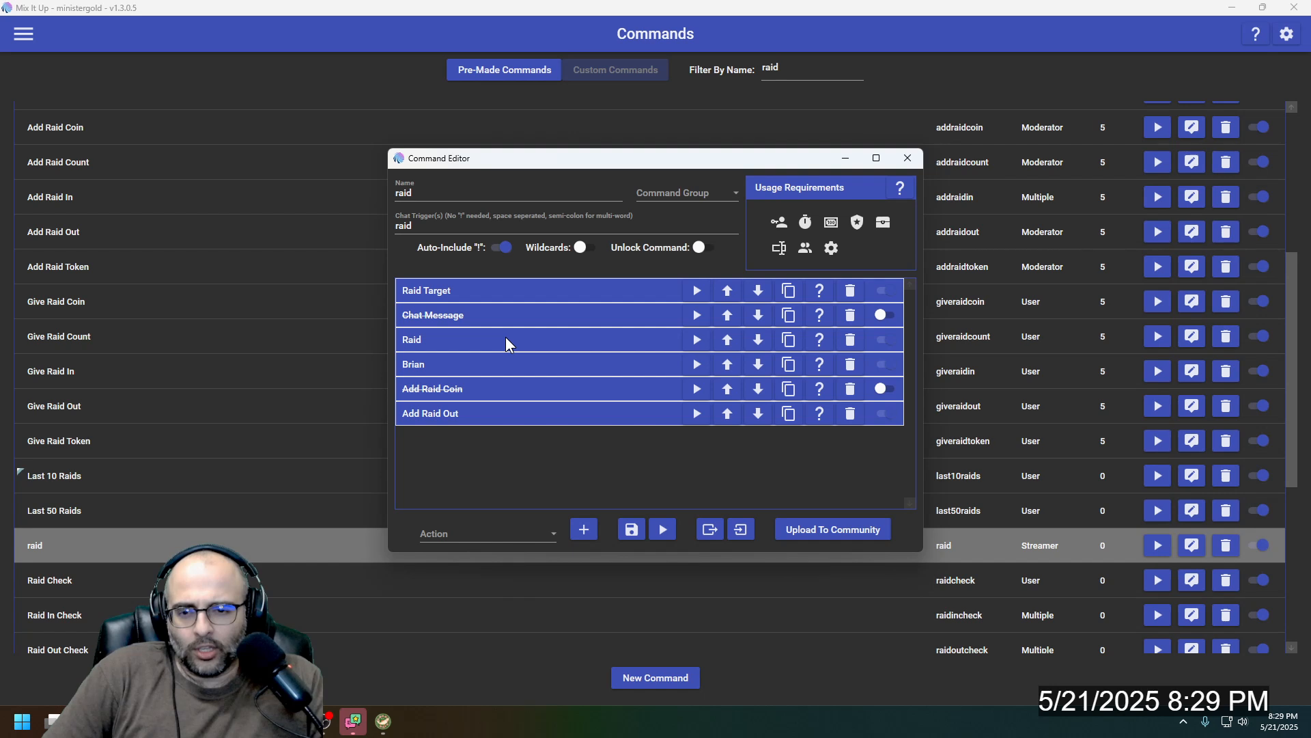
left_click(534, 341)
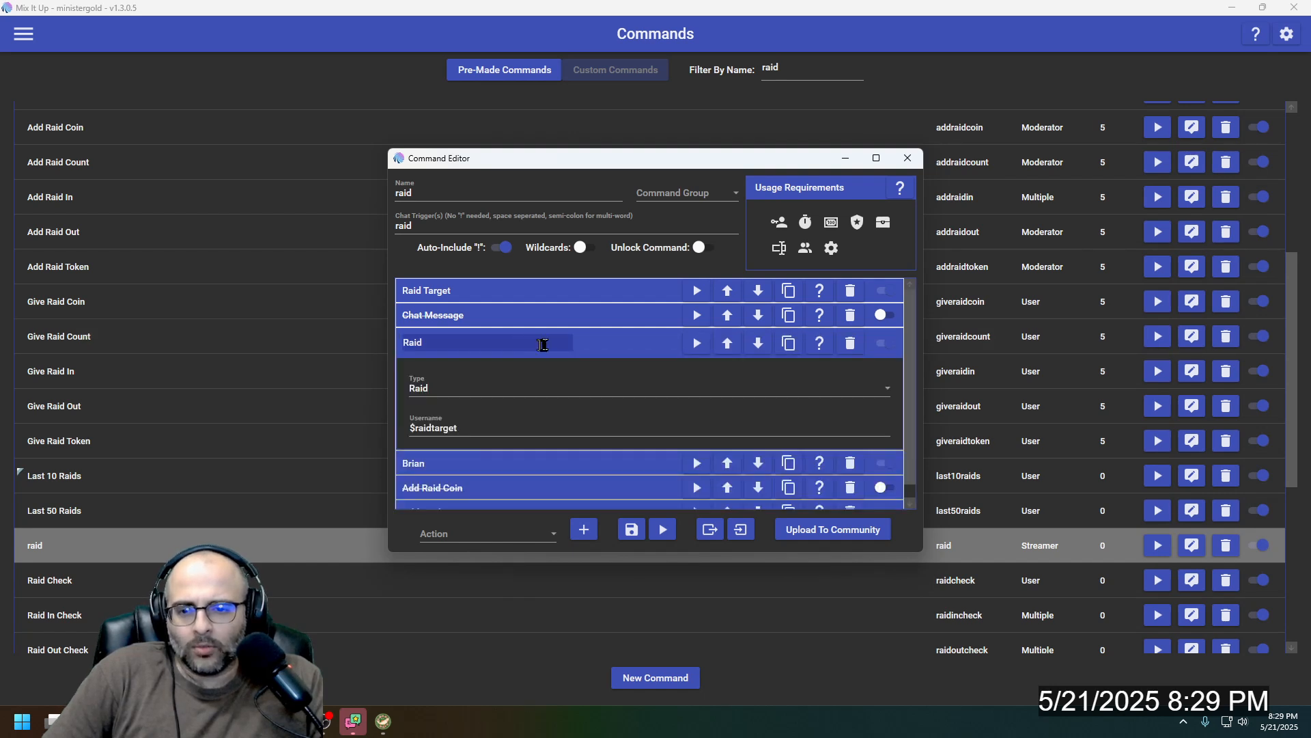
left_click(621, 345)
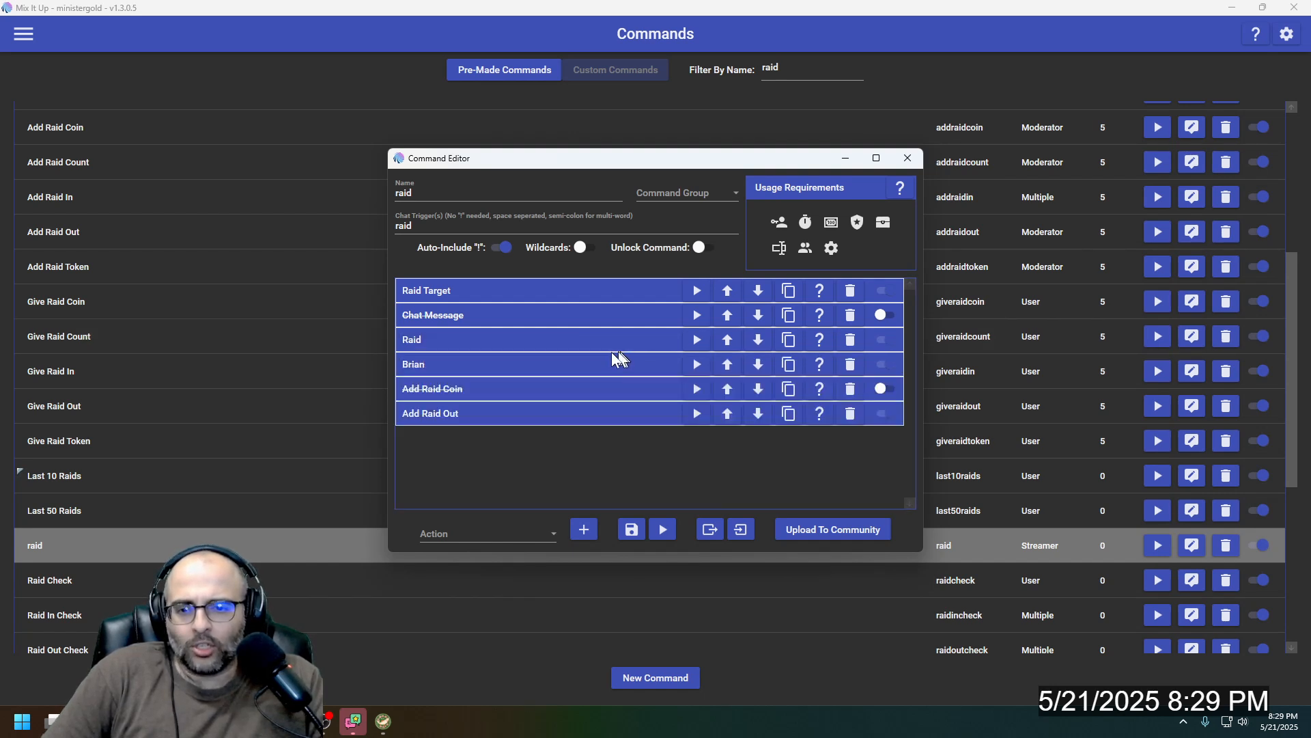
Step: Set the raid command's Add Raid Out action to run the Add Raid Out chat command
left_click(437, 414)
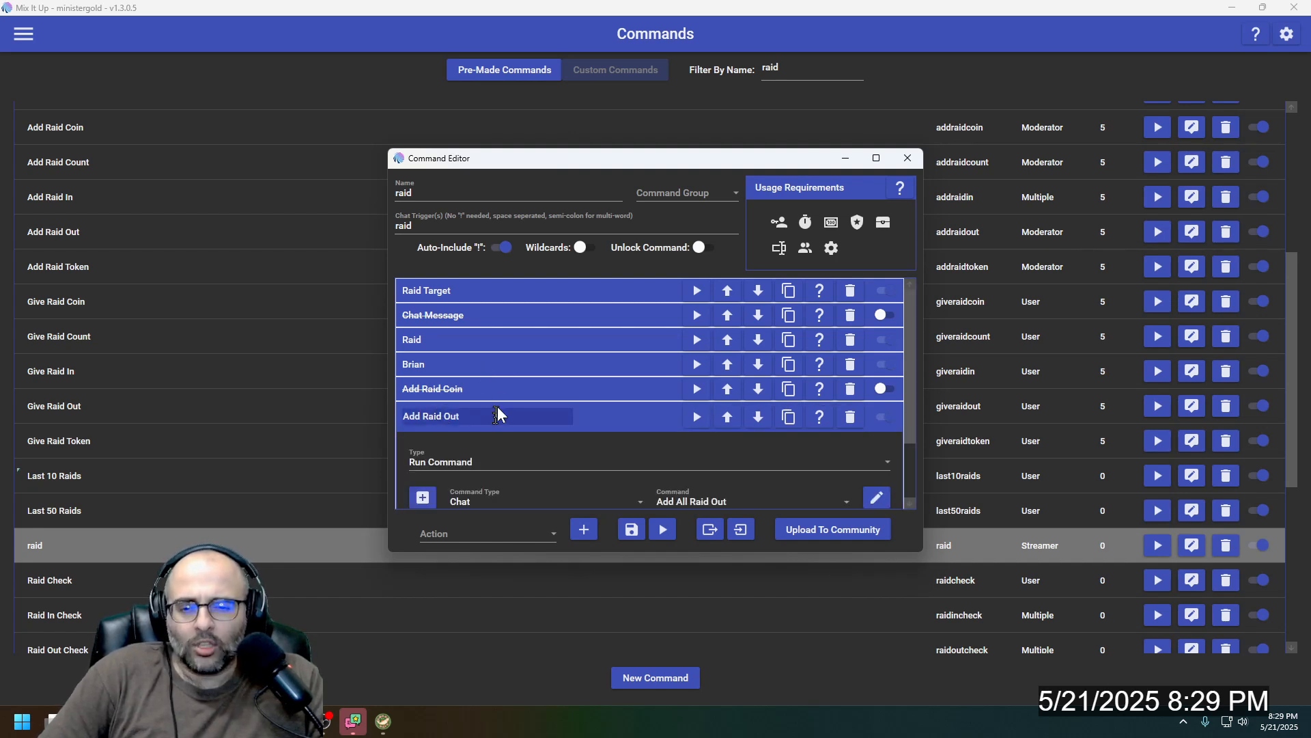
scroll(501, 387, "down", 2)
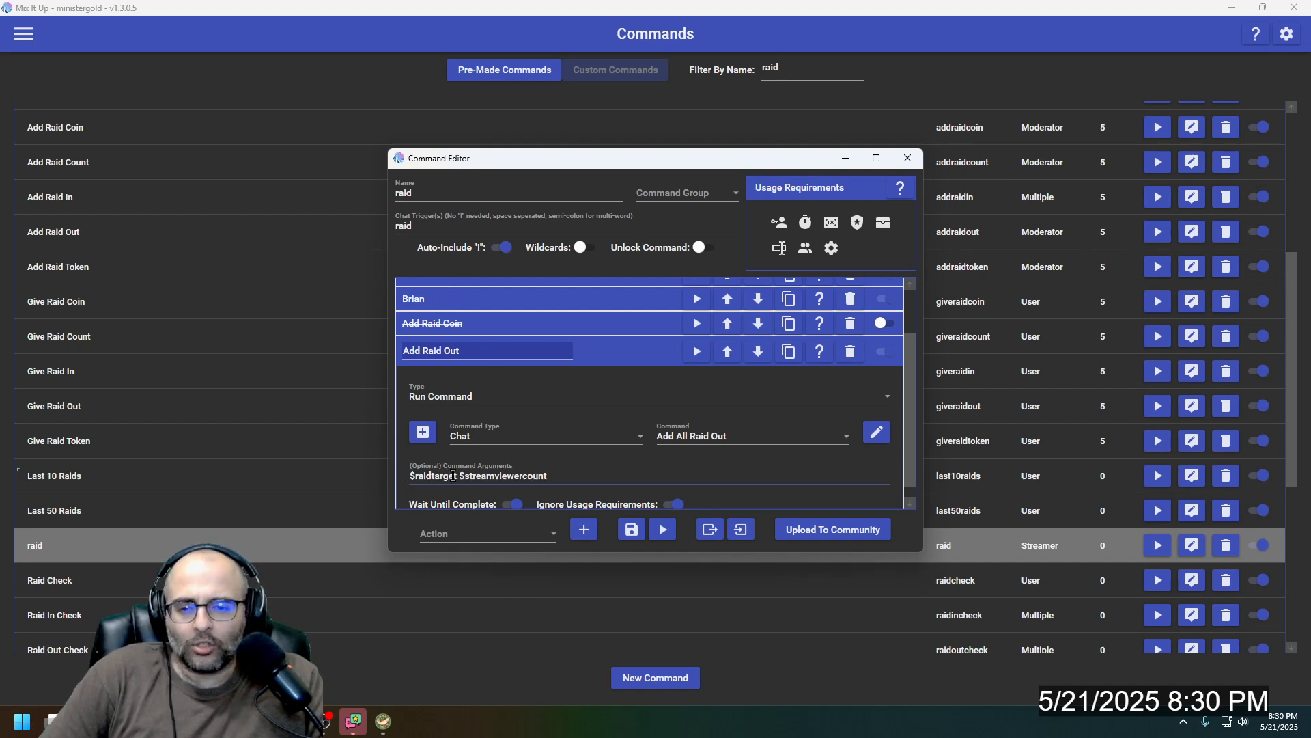
left_click(687, 436)
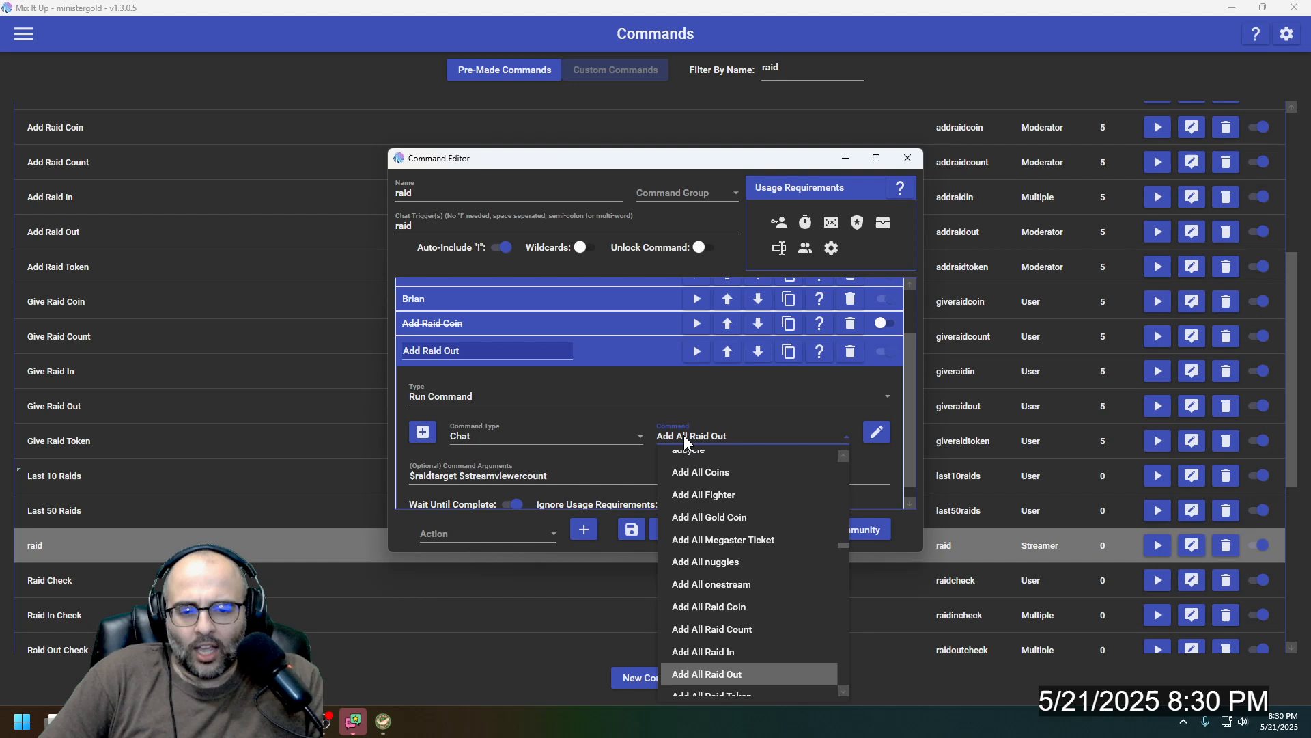
scroll(711, 596, "up", 2)
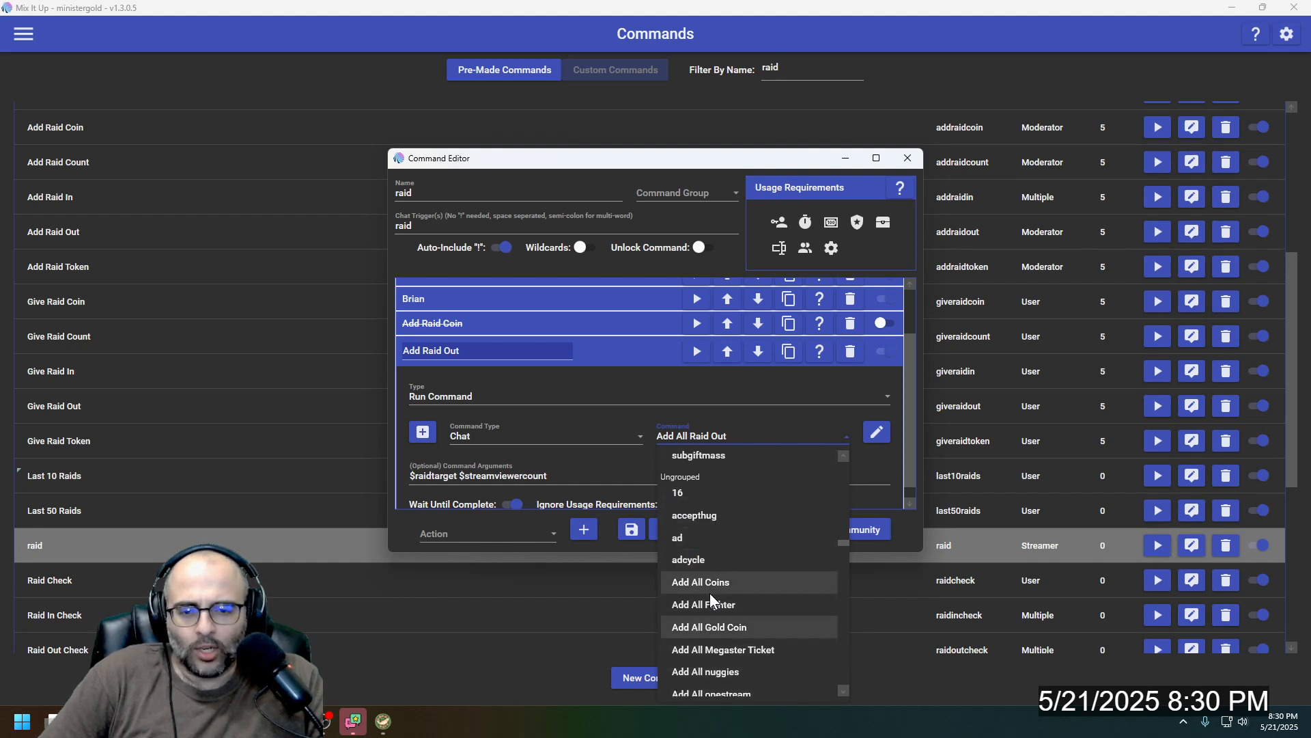
scroll(708, 589, "down", 6)
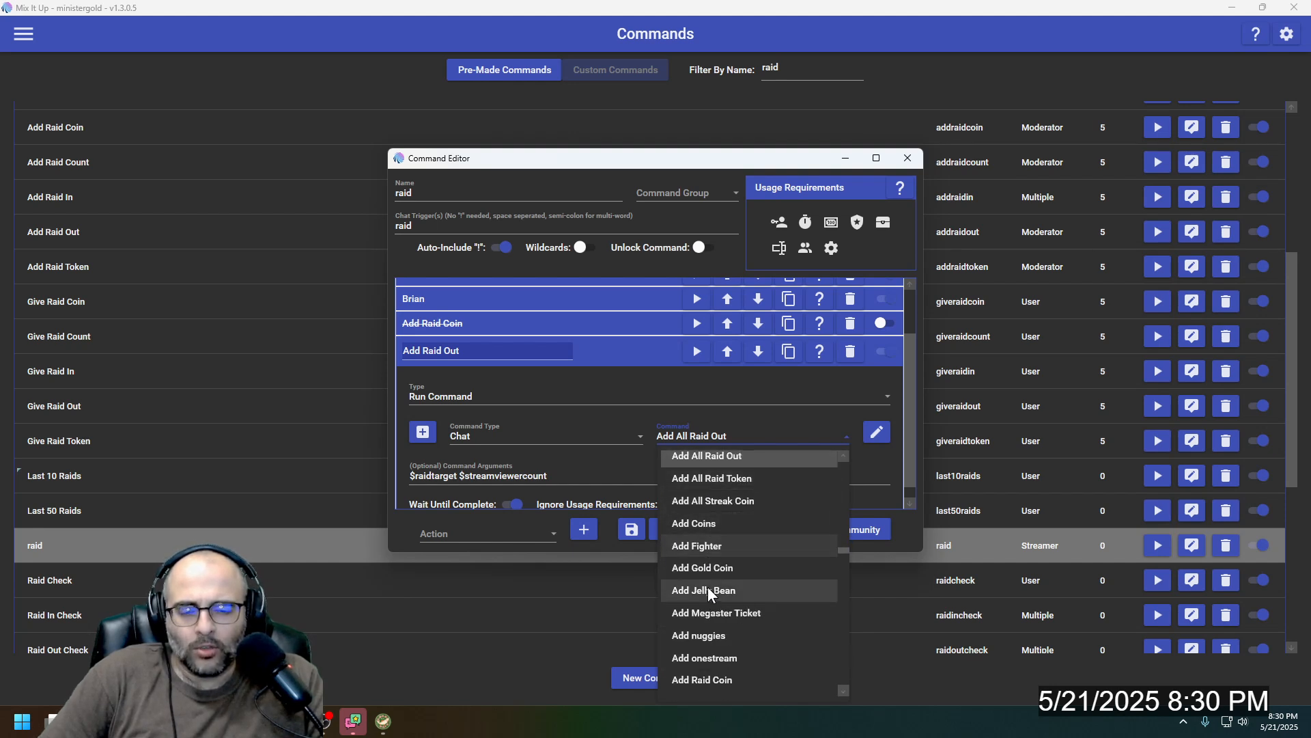
left_click(707, 591)
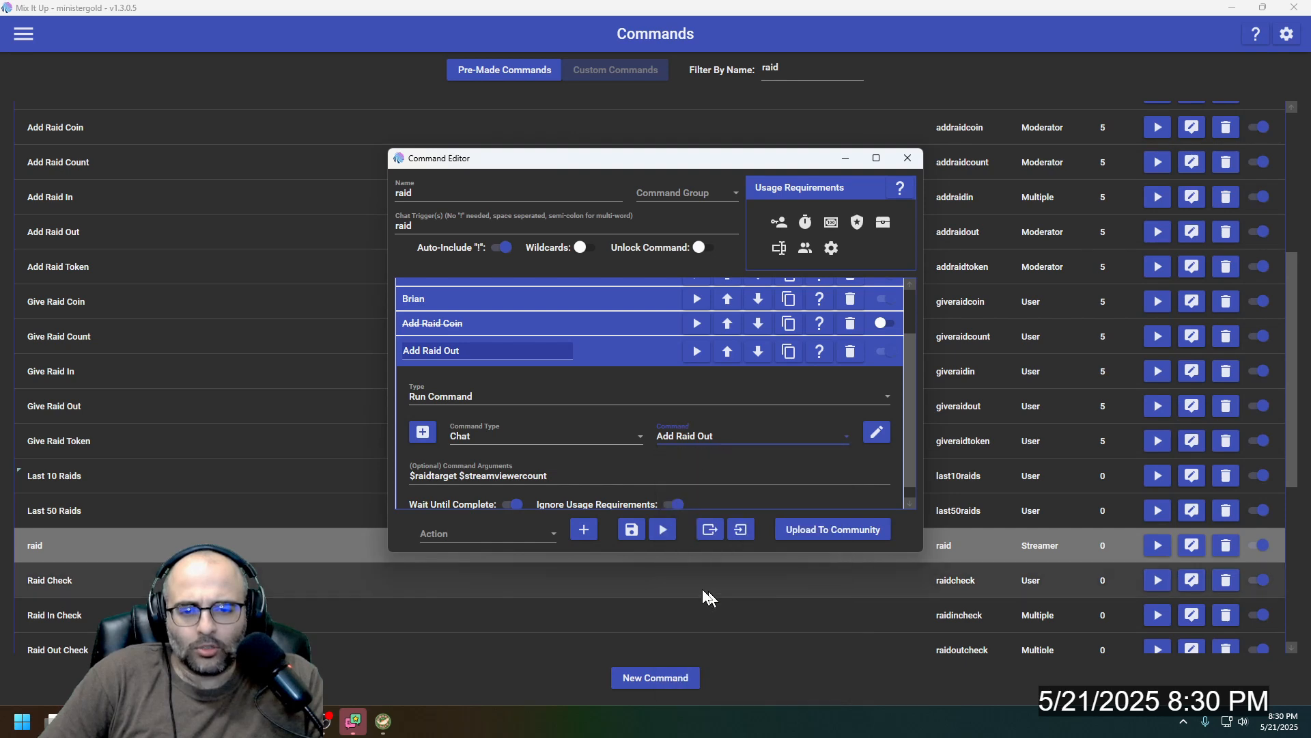
Step: Collapse the Add Raid Out action and close the raid command's editor
mouse_move(417, 506)
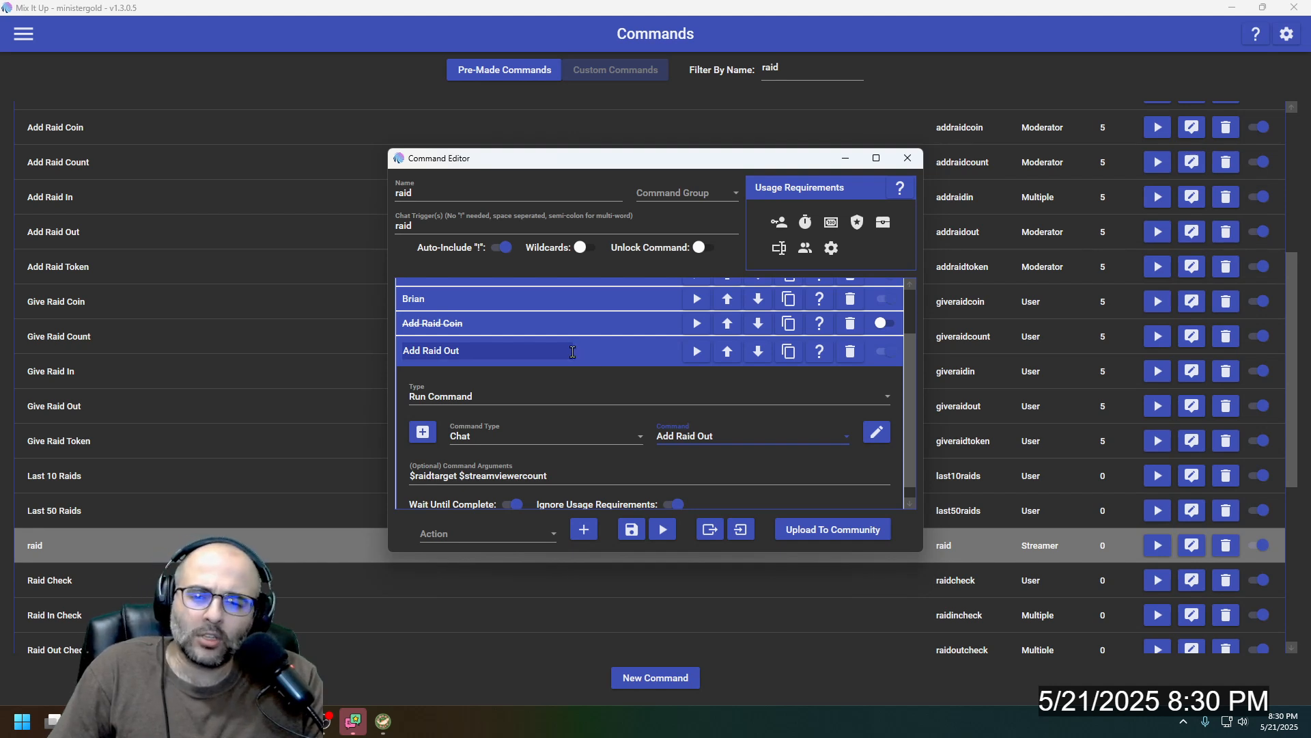
left_click(596, 347)
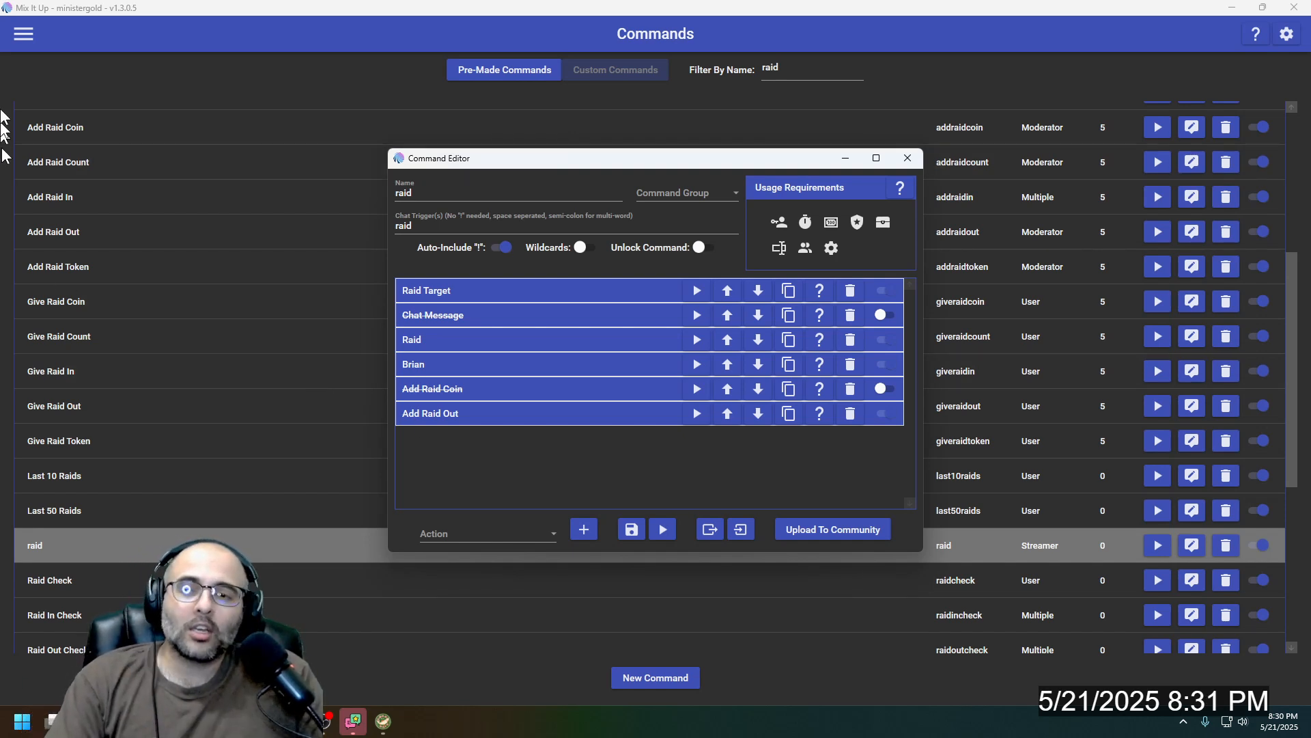
left_click(916, 158)
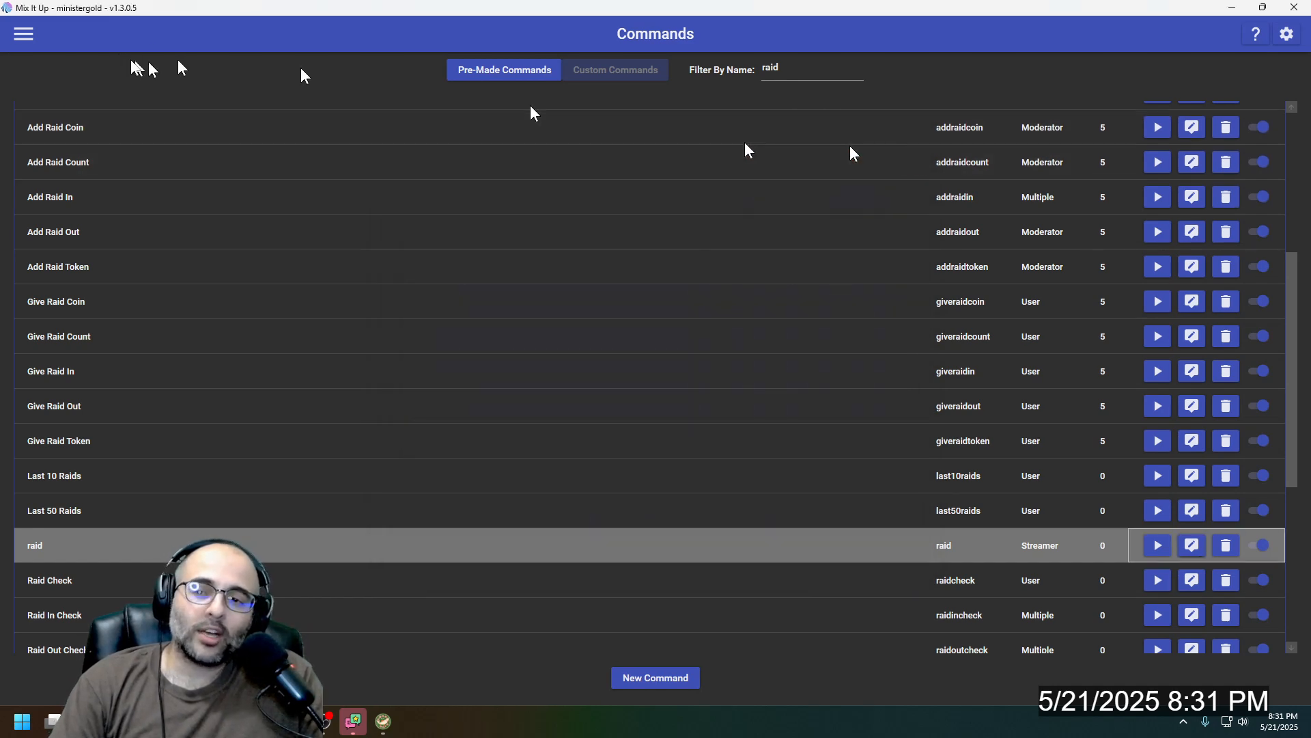
Step: Go to the Events page and select the Twitch Channel Outgoing Raid Completed event
left_click(26, 34)
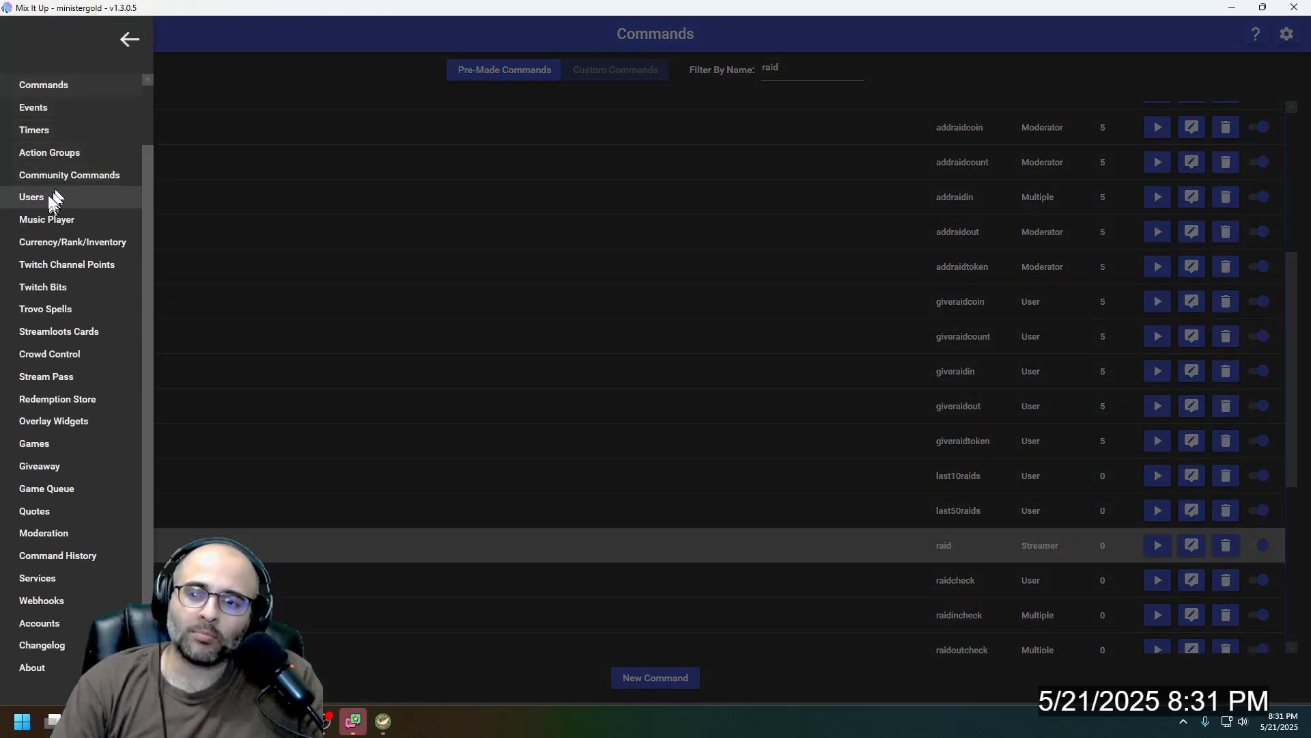
left_click(45, 116)
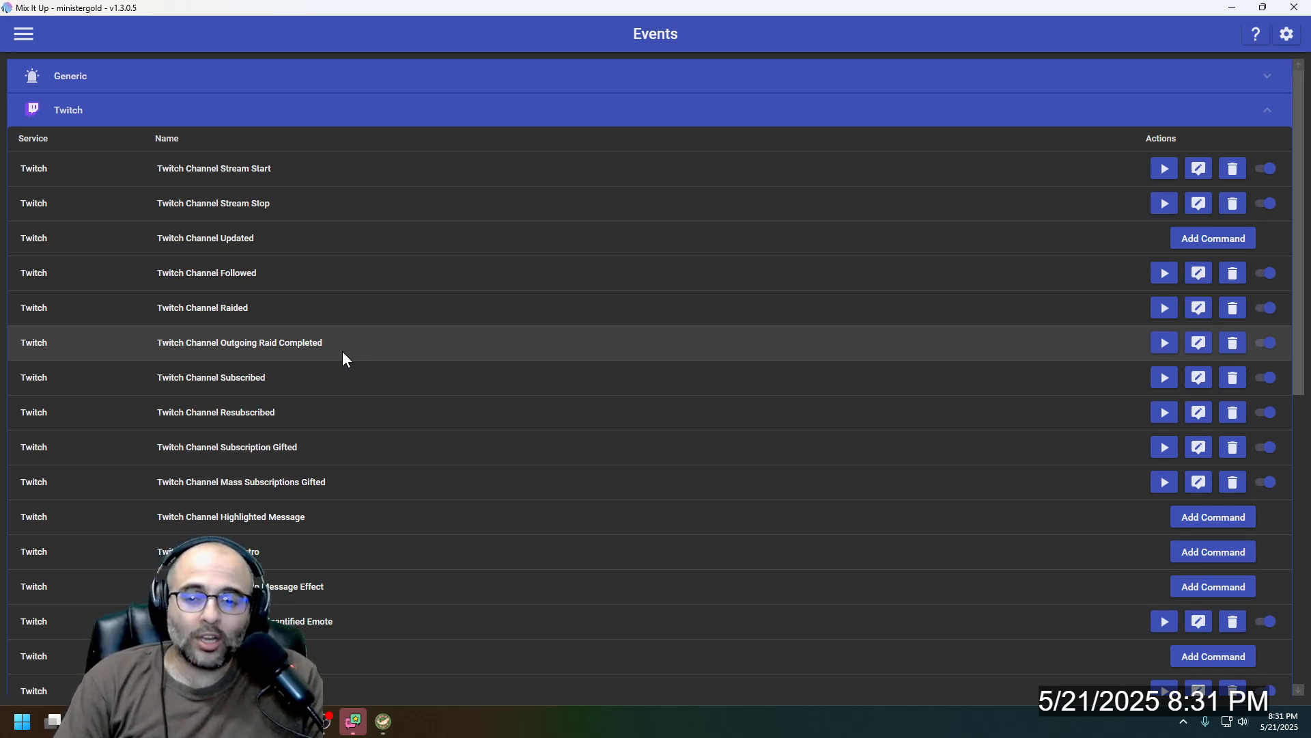
left_click(250, 357)
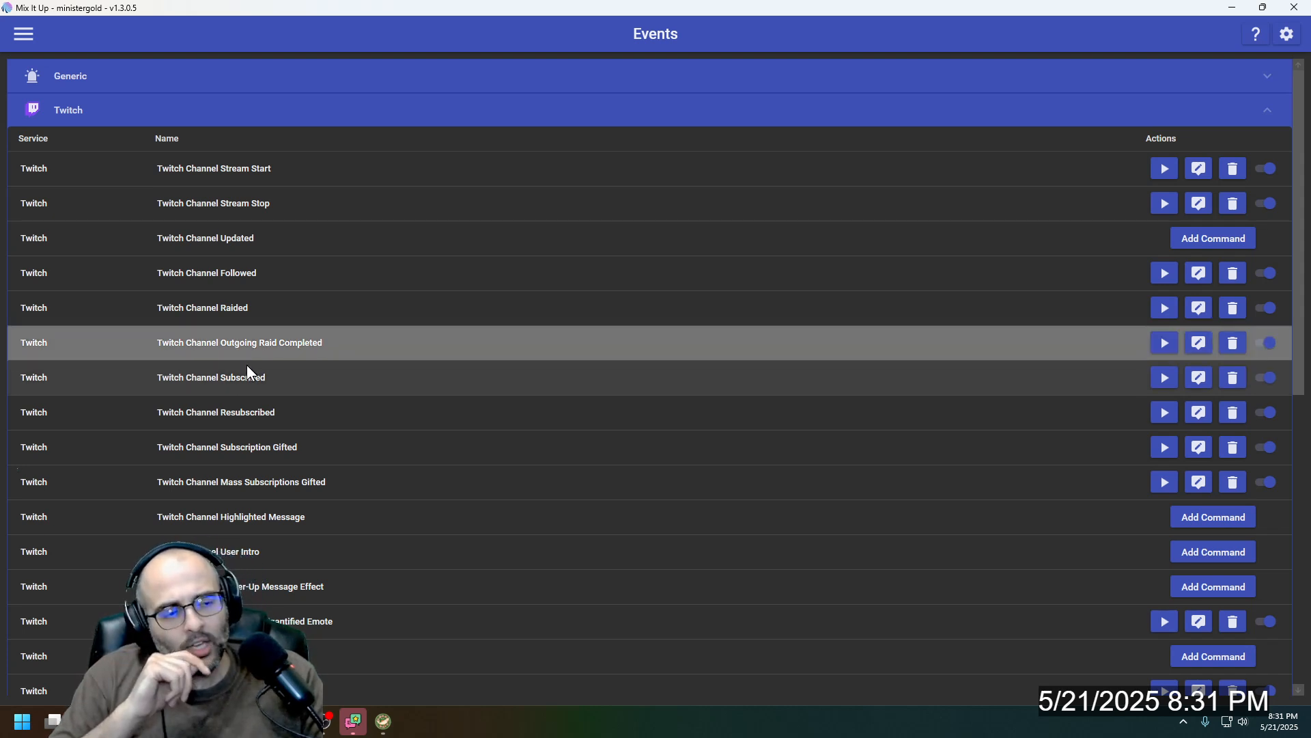